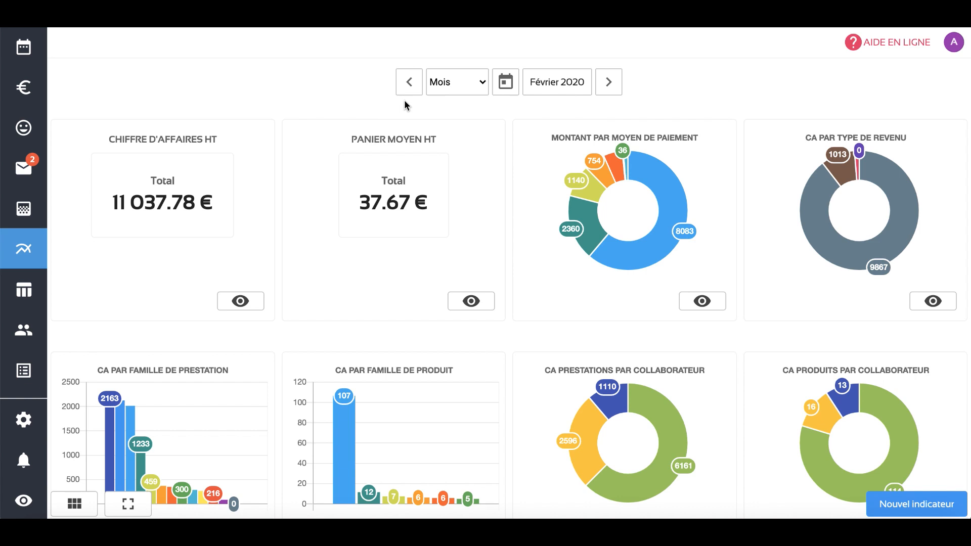
Show the monthly dashboard for Janvier 2020, review its indicators, and return to Février 2020.
{"action": "left_click", "coordinate": [479, 88]}
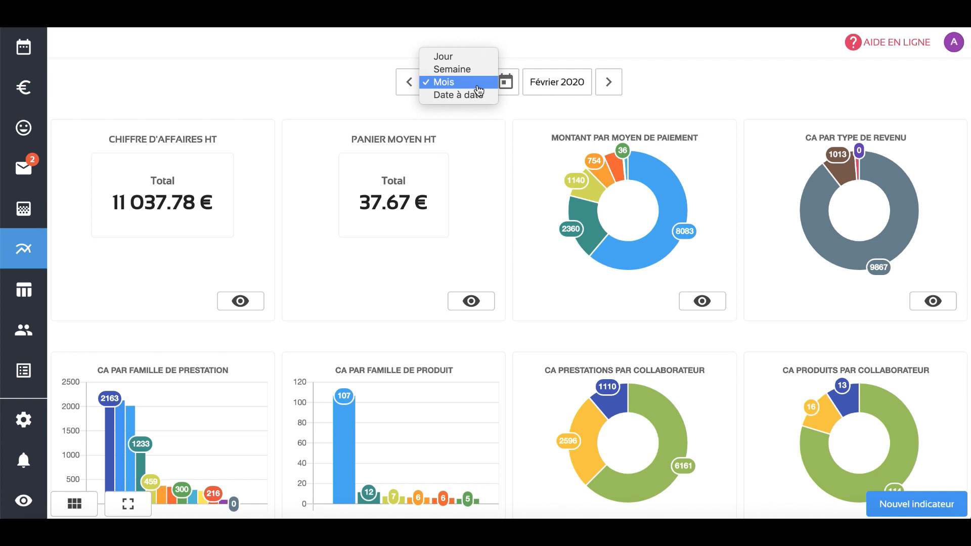
{"action": "left_click", "coordinate": [350, 89]}
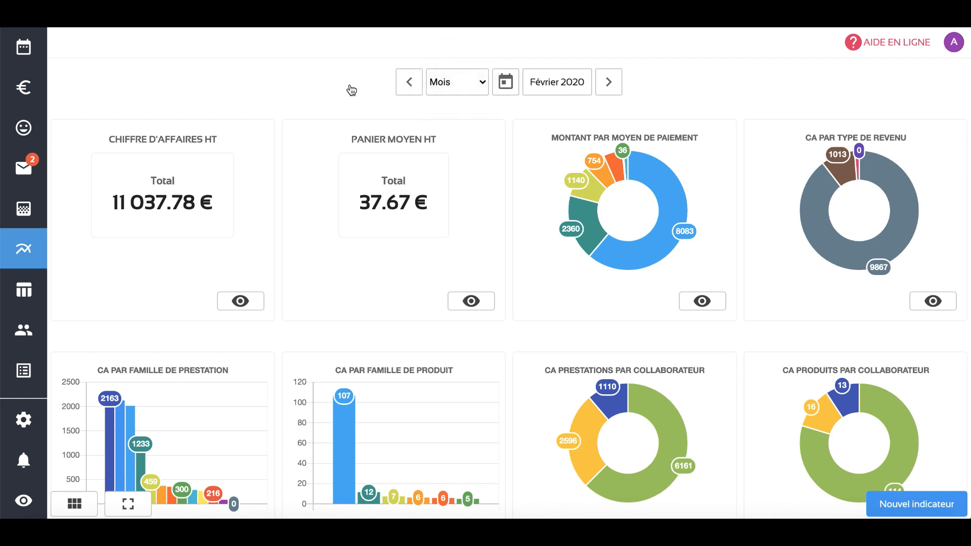
{"action": "left_click", "coordinate": [411, 86]}
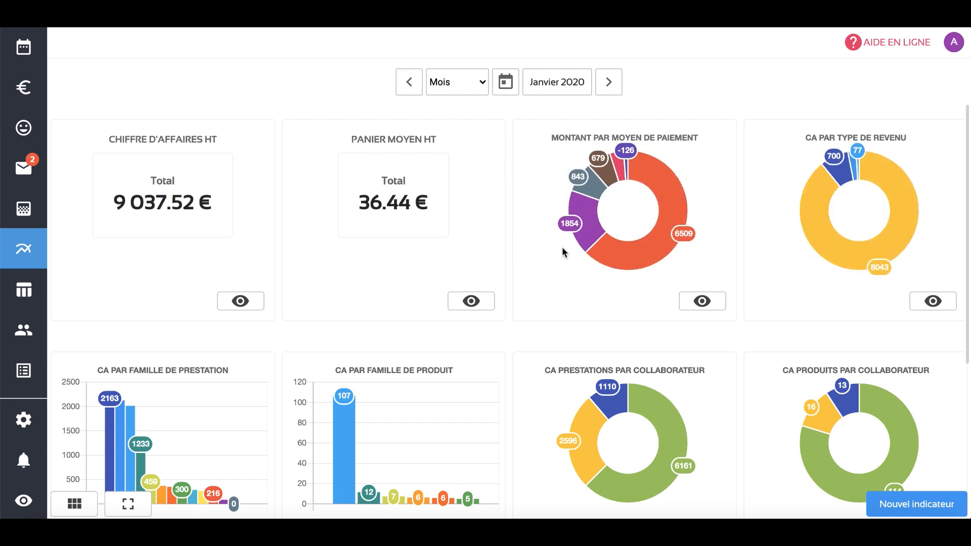
{"action": "scroll", "coordinate": [563, 249], "scroll_direction": "down", "scroll_amount": 3}
{"action": "scroll", "coordinate": [562, 251], "scroll_direction": "down", "scroll_amount": 3}
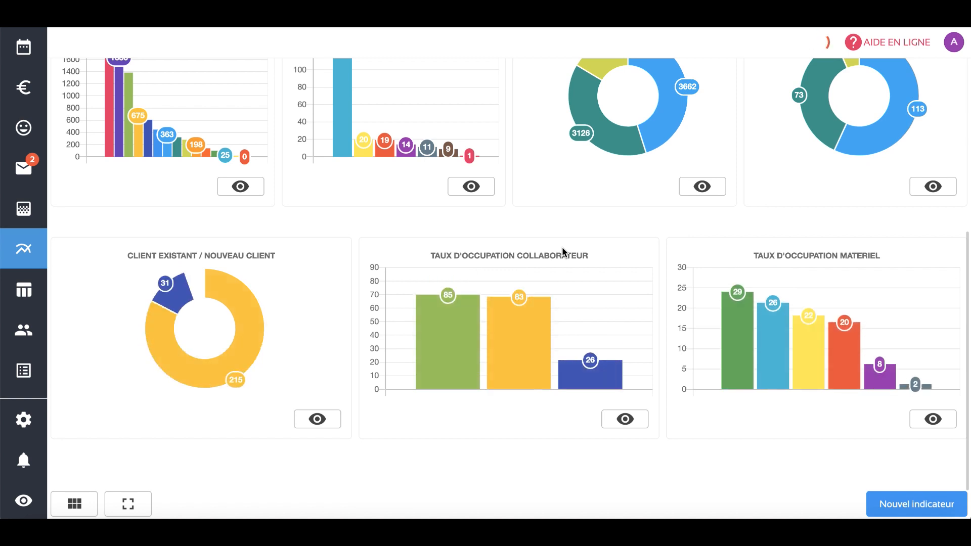
{"action": "scroll", "coordinate": [562, 251], "scroll_direction": "up", "scroll_amount": 6}
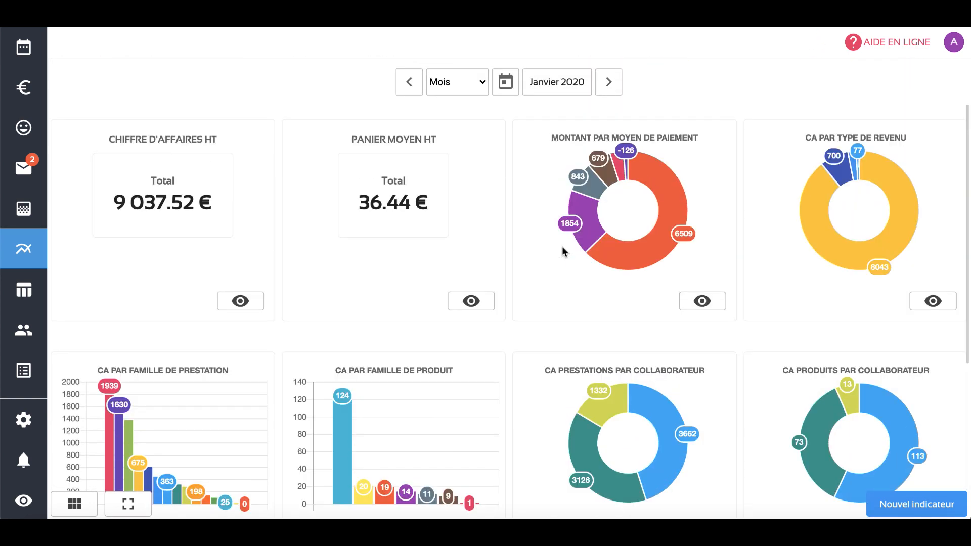
{"action": "left_click", "coordinate": [609, 85]}
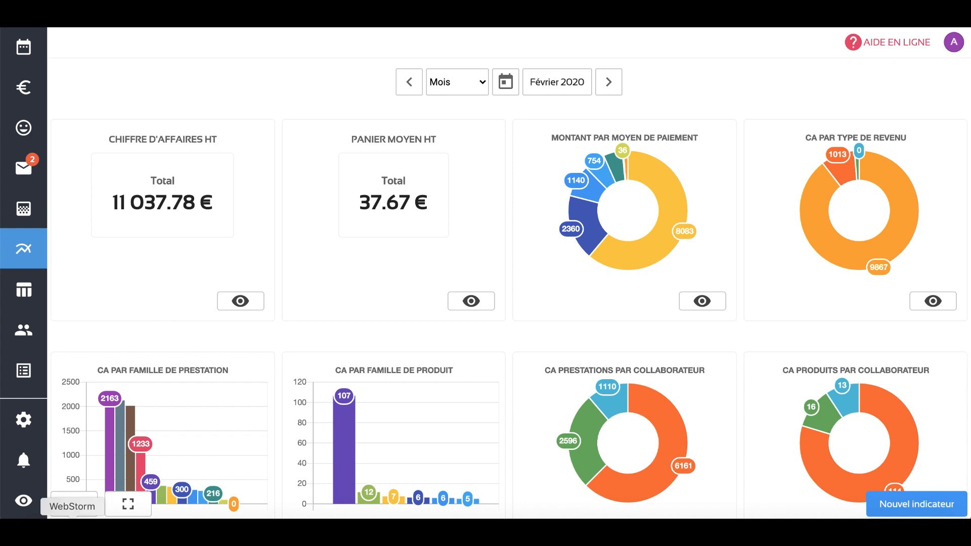
View the indicators in the enlarged single-column layout, and restore the compact grid layout.
{"action": "left_click", "coordinate": [136, 505]}
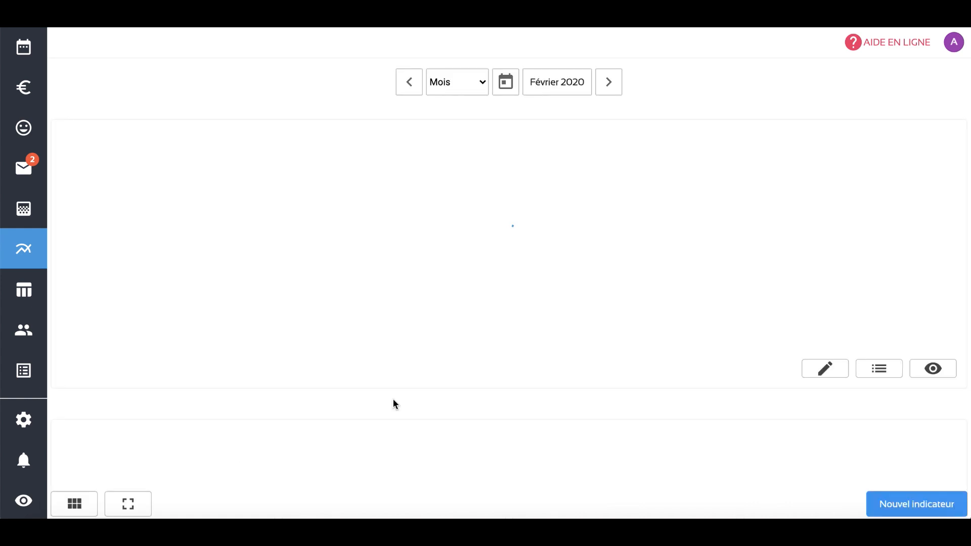
{"action": "scroll", "coordinate": [392, 404], "scroll_direction": "down", "scroll_amount": 5}
{"action": "scroll", "coordinate": [395, 404], "scroll_direction": "down", "scroll_amount": 7}
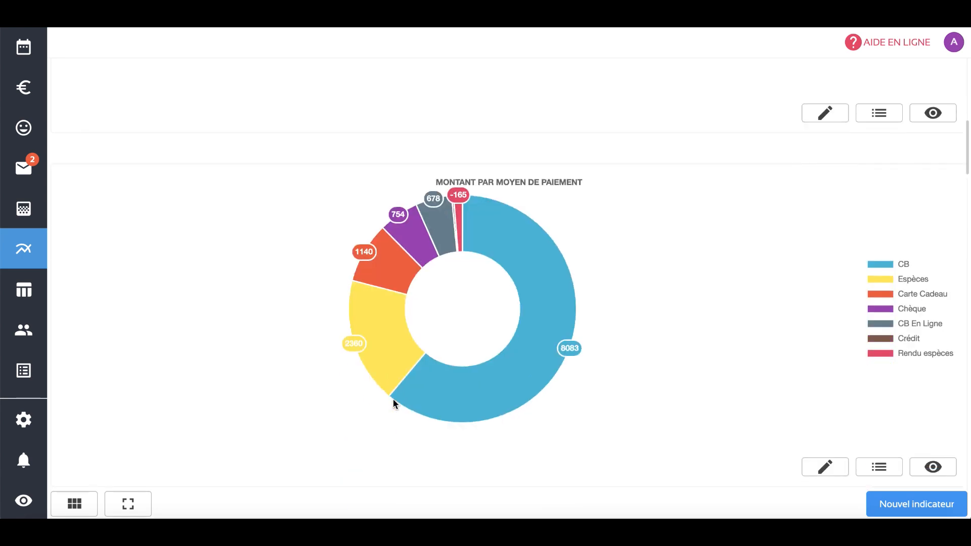
{"action": "left_click", "coordinate": [84, 505]}
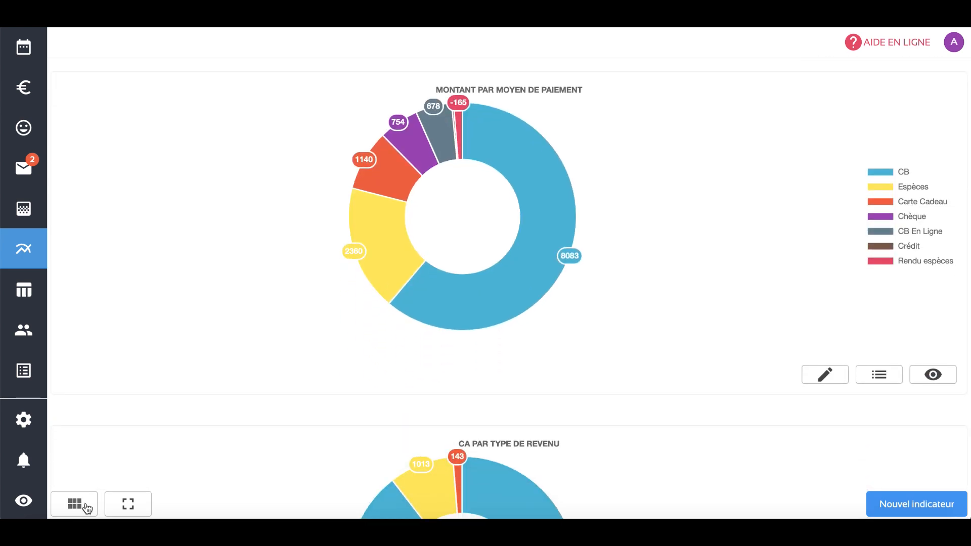
{"action": "scroll", "coordinate": [557, 454], "scroll_direction": "down", "scroll_amount": 3}
{"action": "scroll", "coordinate": [563, 447], "scroll_direction": "up", "scroll_amount": 8}
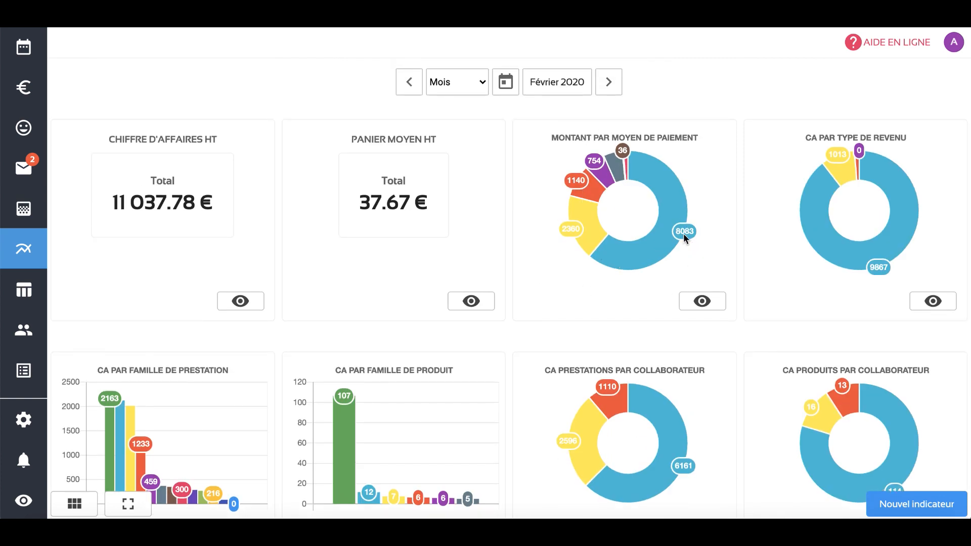
Open the Montant par moyen de paiement indicator in detail and inspect the amounts and percentages of its slices.
{"action": "left_click", "coordinate": [705, 301]}
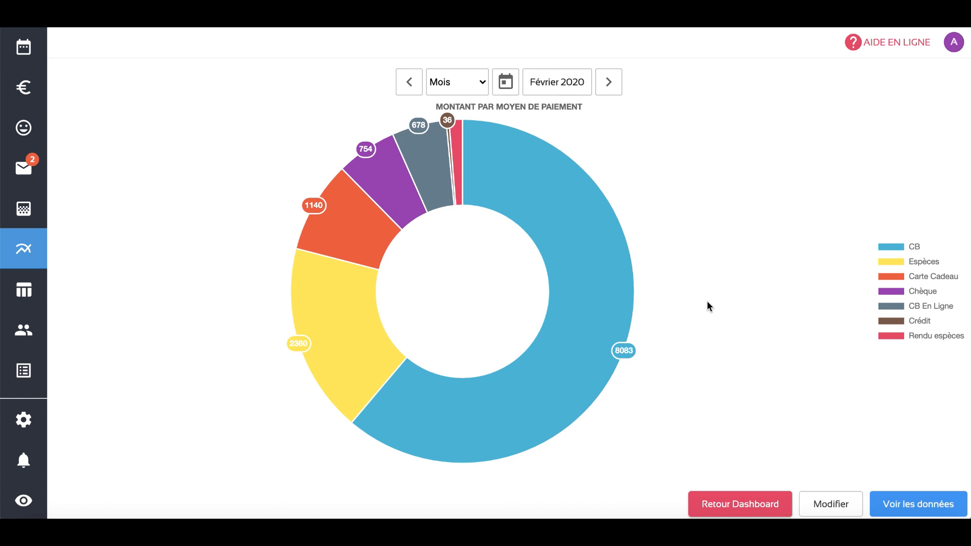
{"action": "mouse_move", "coordinate": [630, 269]}
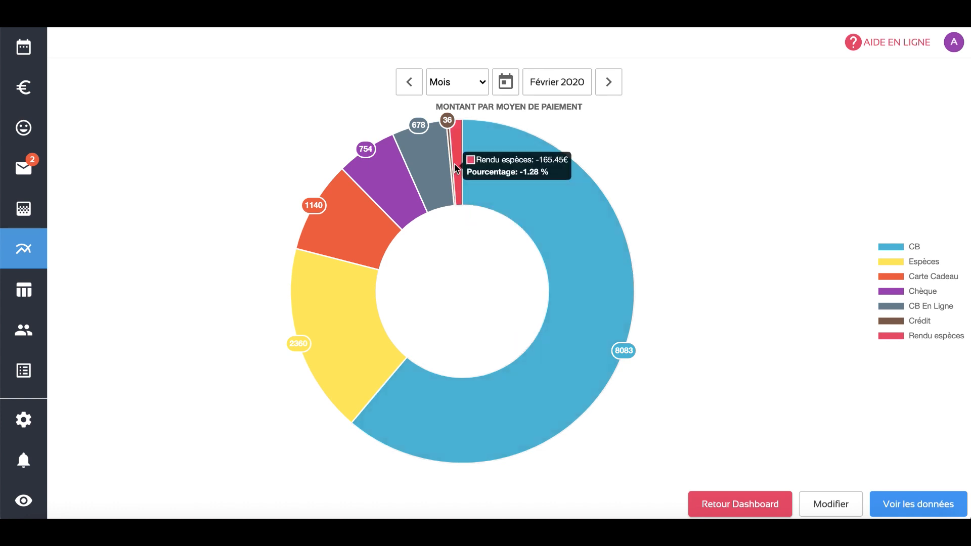
{"action": "mouse_move", "coordinate": [409, 173]}
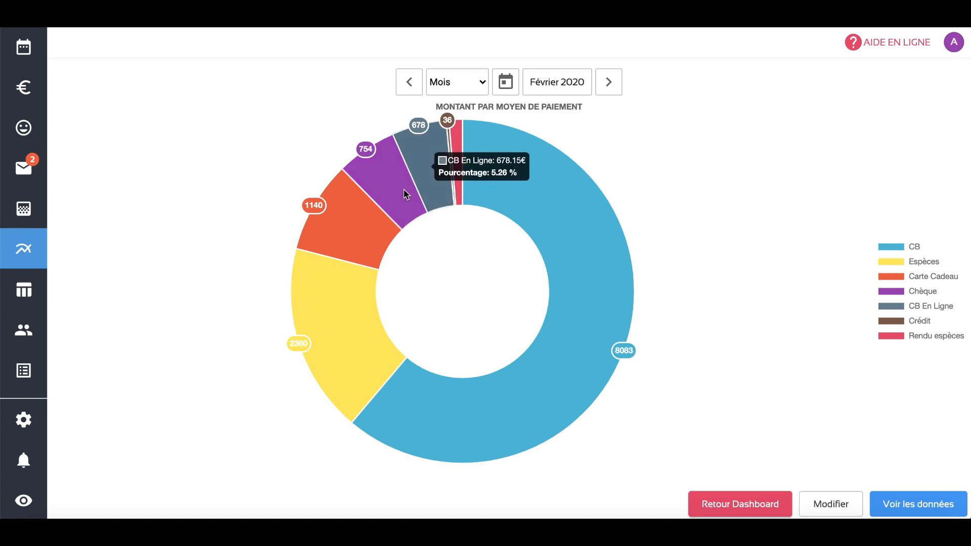
Display the indicator's underlying data, list the individual CB payments, and search them by a client's surname.
{"action": "left_click", "coordinate": [899, 505]}
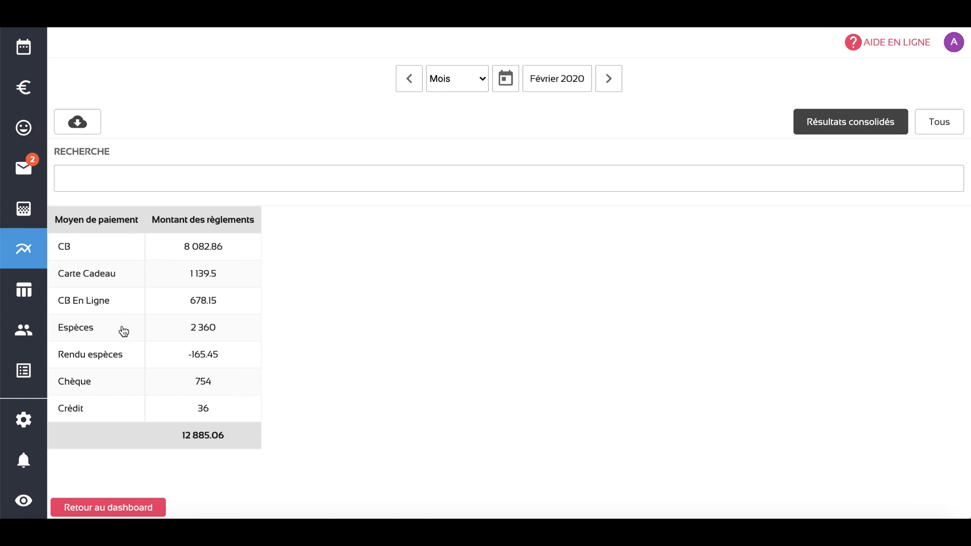
{"action": "left_click", "coordinate": [66, 246]}
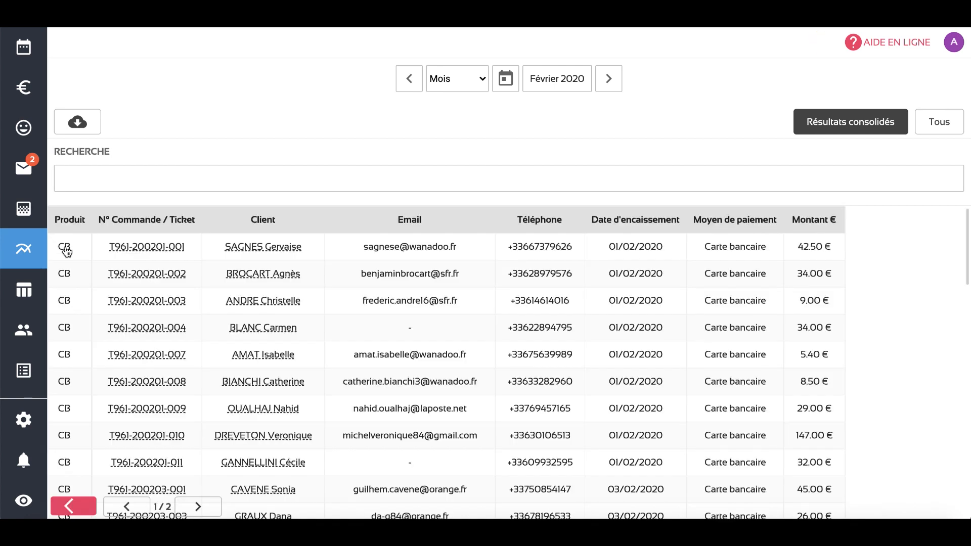
{"action": "left_click", "coordinate": [115, 176]}
{"action": "type", "text": "cavene"}
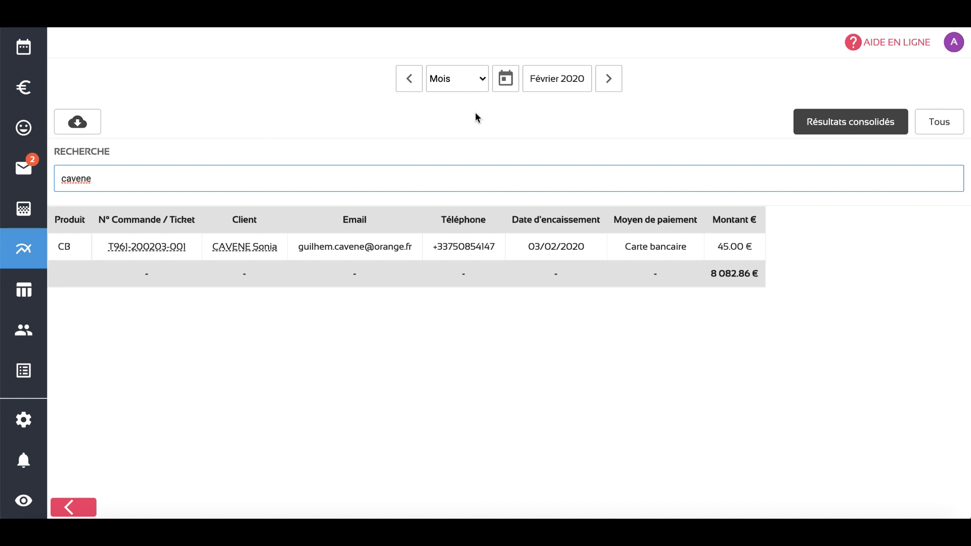
Return to the consolidated results and export the payment method data as a spreadsheet.
{"action": "left_click", "coordinate": [846, 133]}
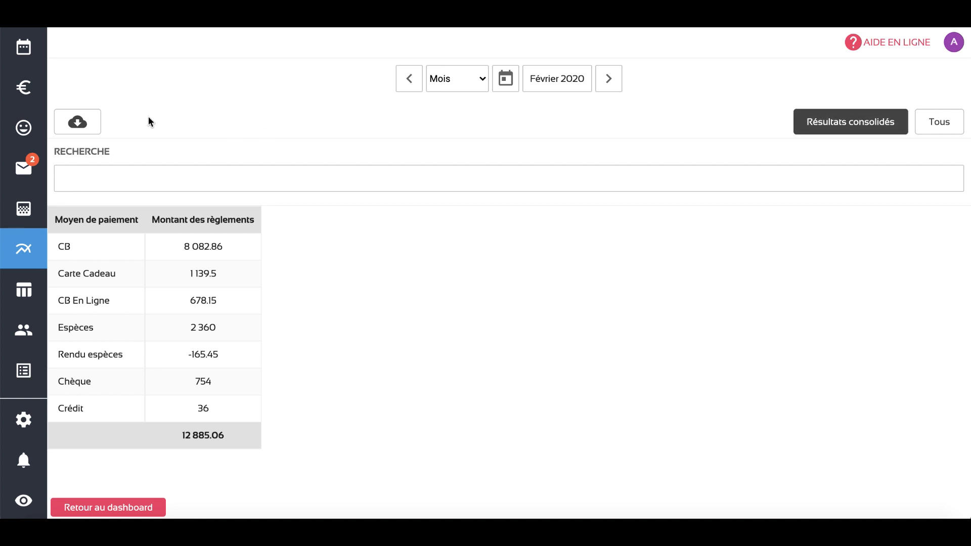
{"action": "left_click", "coordinate": [83, 127]}
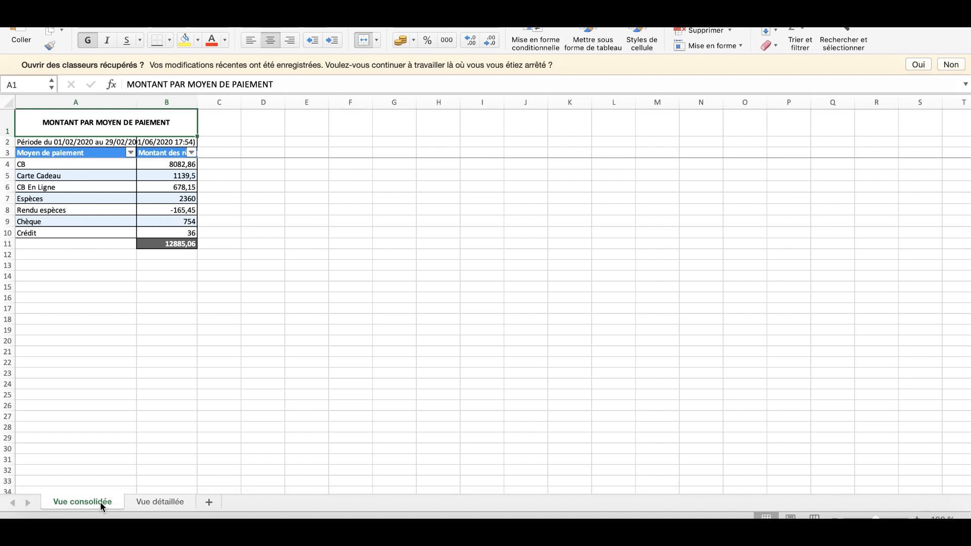
In the exported Excel workbook, review the payment rows on the Vue détaillée sheet and the Client column's filter options.
{"action": "left_click", "coordinate": [141, 503]}
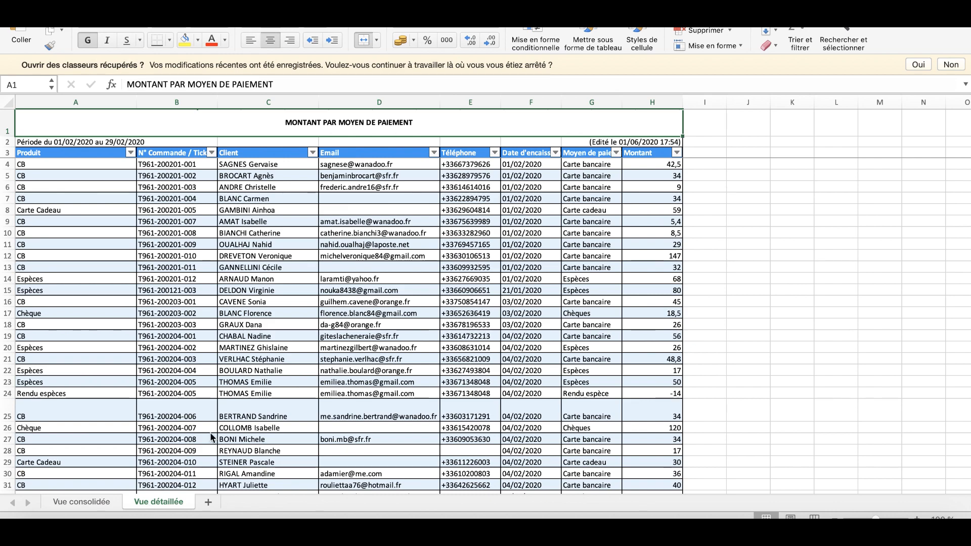
{"action": "scroll", "coordinate": [212, 438], "scroll_direction": "down", "scroll_amount": 7}
{"action": "scroll", "coordinate": [211, 434], "scroll_direction": "up", "scroll_amount": 3}
{"action": "scroll", "coordinate": [210, 433], "scroll_direction": "up", "scroll_amount": 5}
{"action": "left_click", "coordinate": [313, 156]}
{"action": "left_click", "coordinate": [296, 205]}
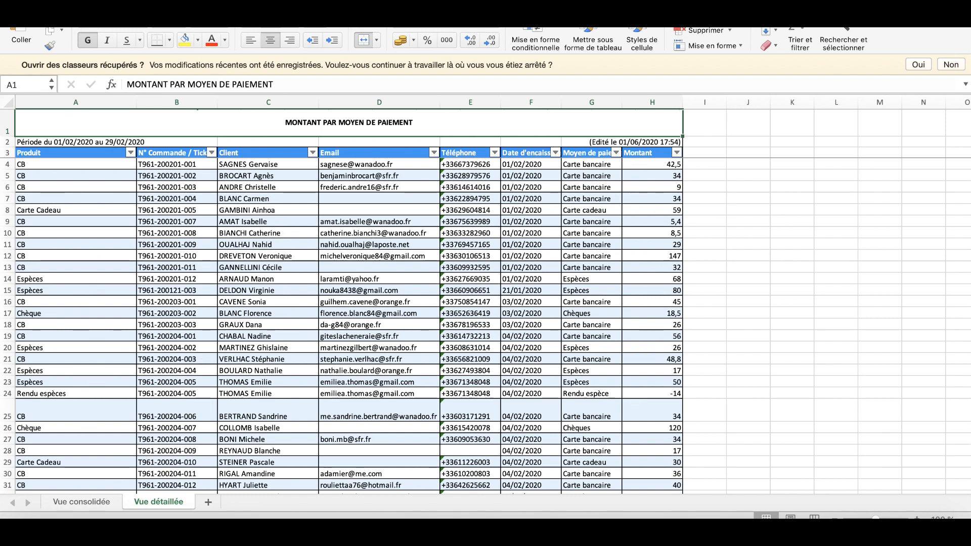
Start the Print command for the Vue détaillée sheet.
{"action": "left_click", "coordinate": [79, 28]}
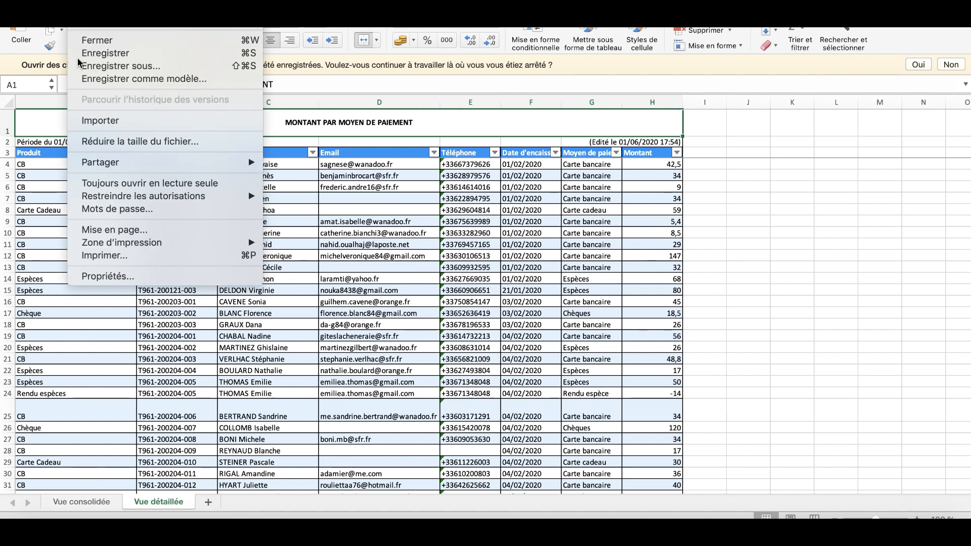
{"action": "left_click", "coordinate": [108, 254]}
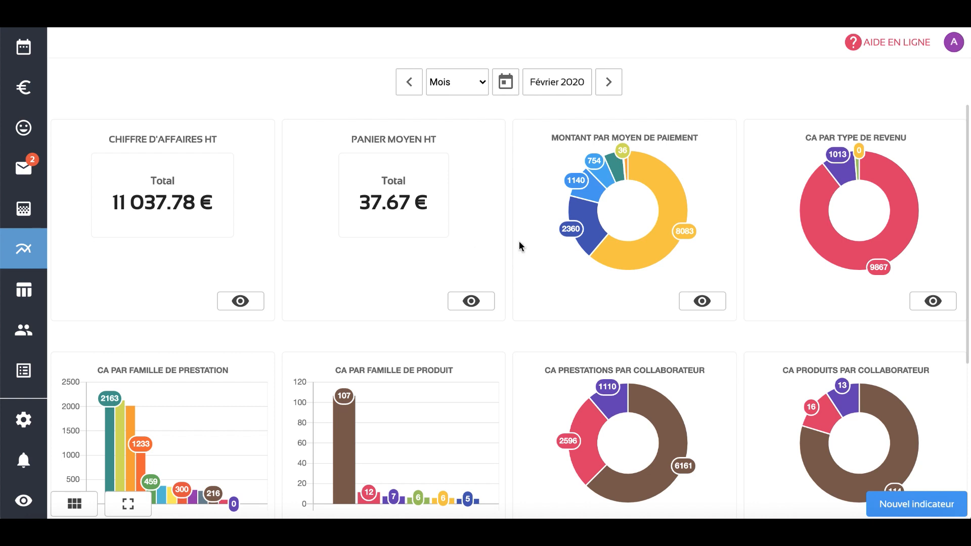
Back on the web dashboard, examine the slice amounts and percentages in Montant par moyen de paiement and CA par type de revenu.
{"action": "mouse_move", "coordinate": [671, 215]}
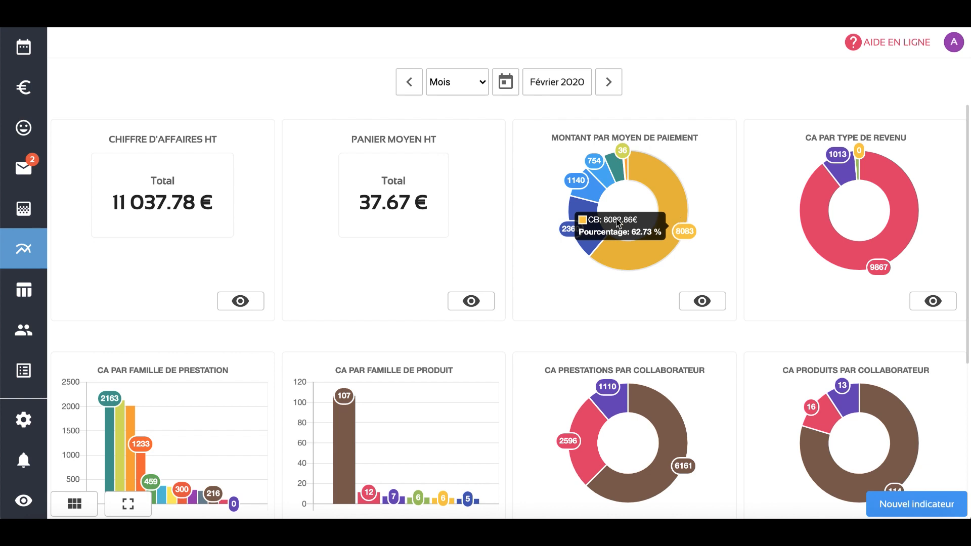
{"action": "mouse_move", "coordinate": [586, 196]}
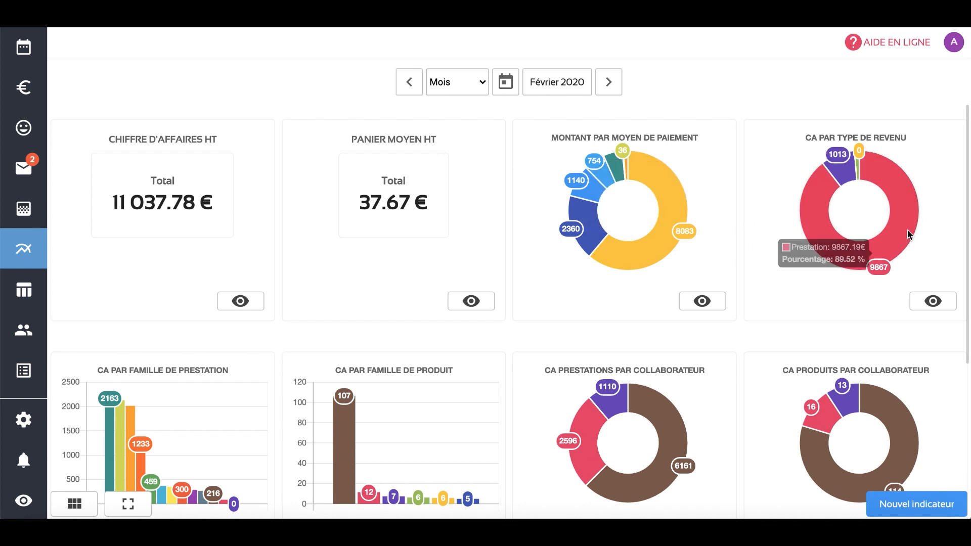
{"action": "mouse_move", "coordinate": [914, 220]}
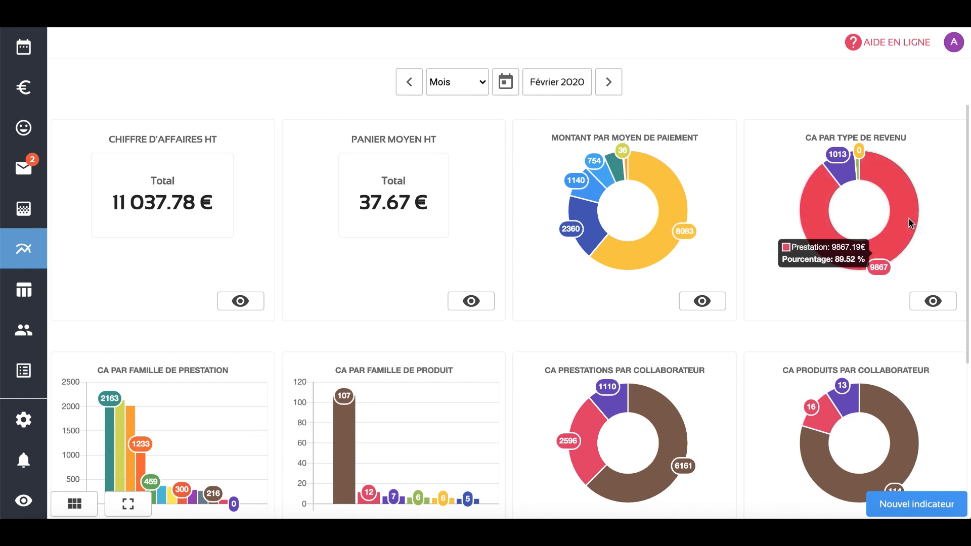
{"action": "mouse_move", "coordinate": [845, 175]}
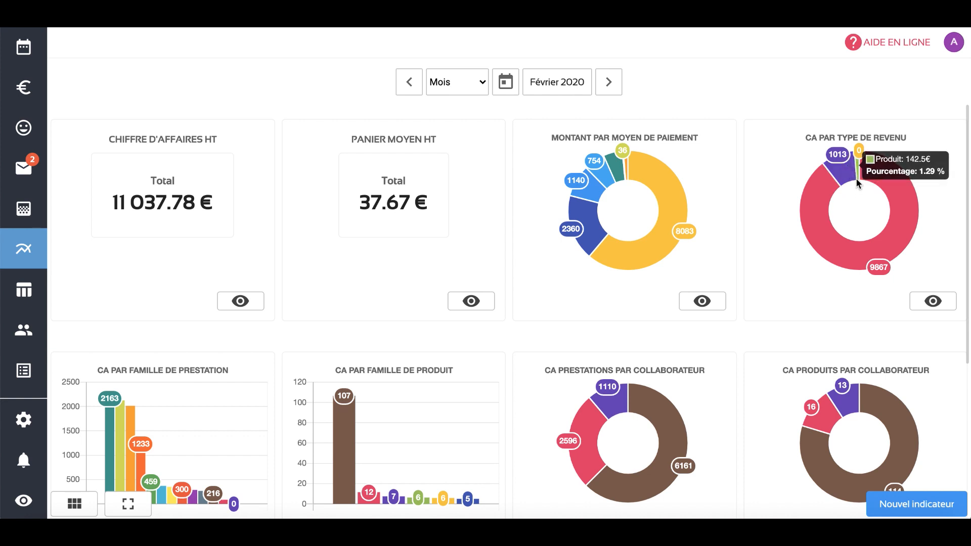
Examine the amounts and percentages of each family in the CA par famille de prestation and CA par famille de produit charts.
{"action": "scroll", "coordinate": [628, 308], "scroll_direction": "down", "scroll_amount": 3}
{"action": "scroll", "coordinate": [627, 306], "scroll_direction": "down", "scroll_amount": 1}
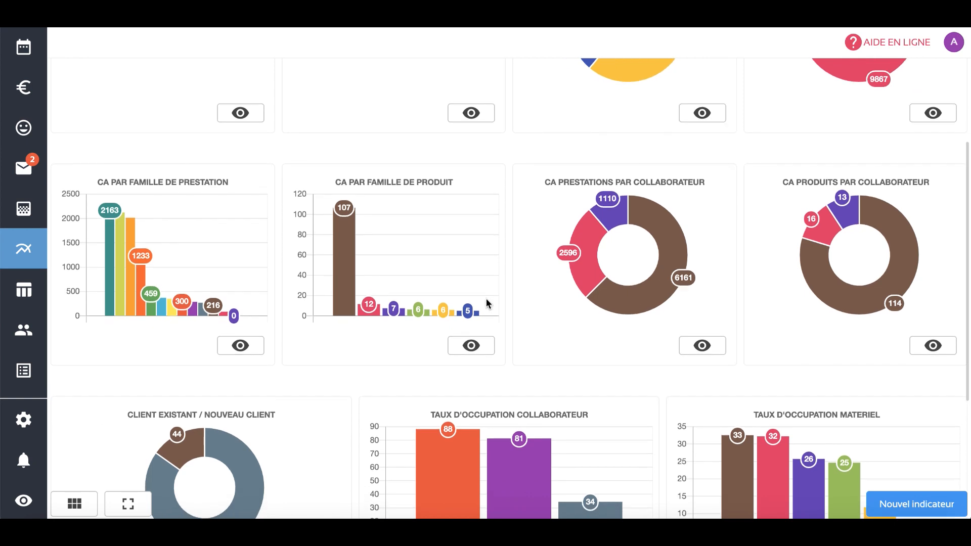
{"action": "scroll", "coordinate": [335, 317], "scroll_direction": "down", "scroll_amount": 1}
{"action": "mouse_move", "coordinate": [112, 187]}
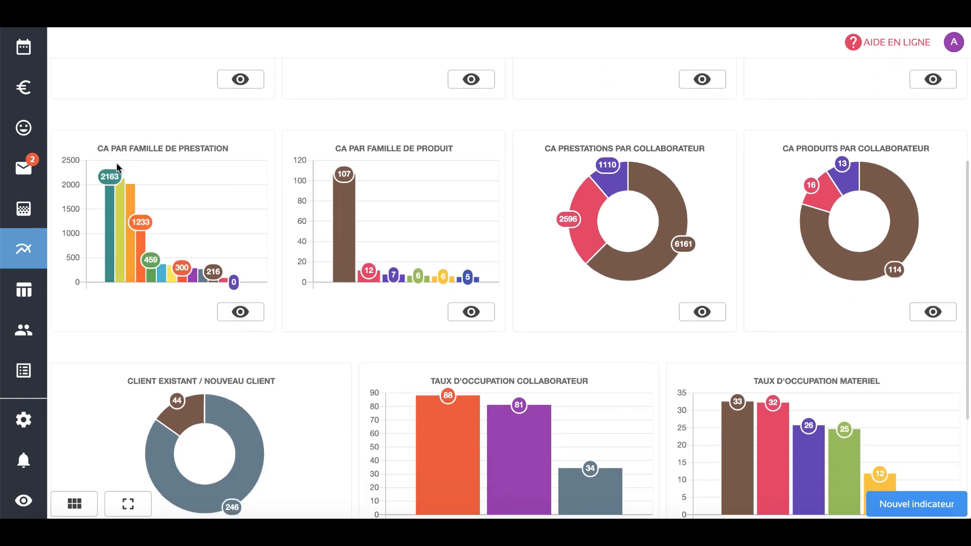
{"action": "mouse_move", "coordinate": [111, 210]}
{"action": "mouse_move", "coordinate": [121, 268]}
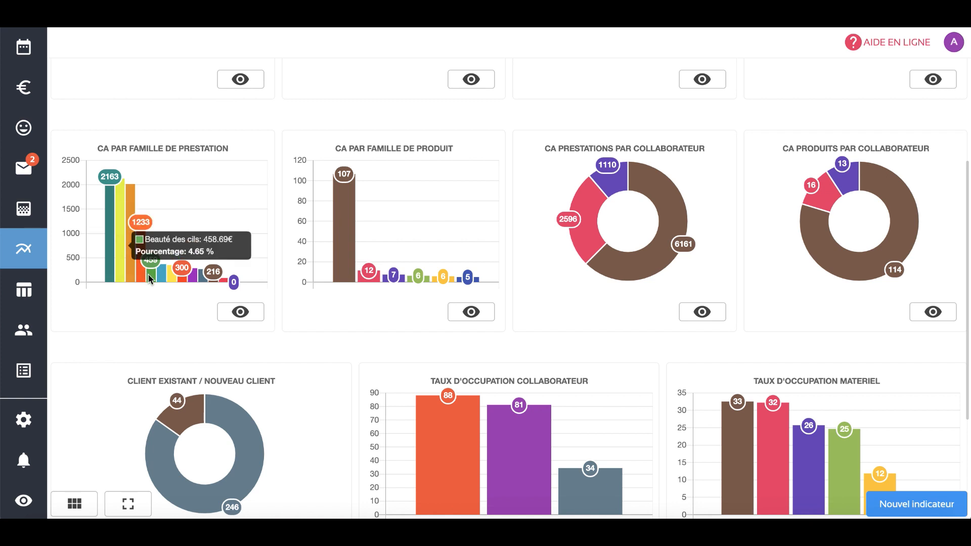
{"action": "mouse_move", "coordinate": [173, 278]}
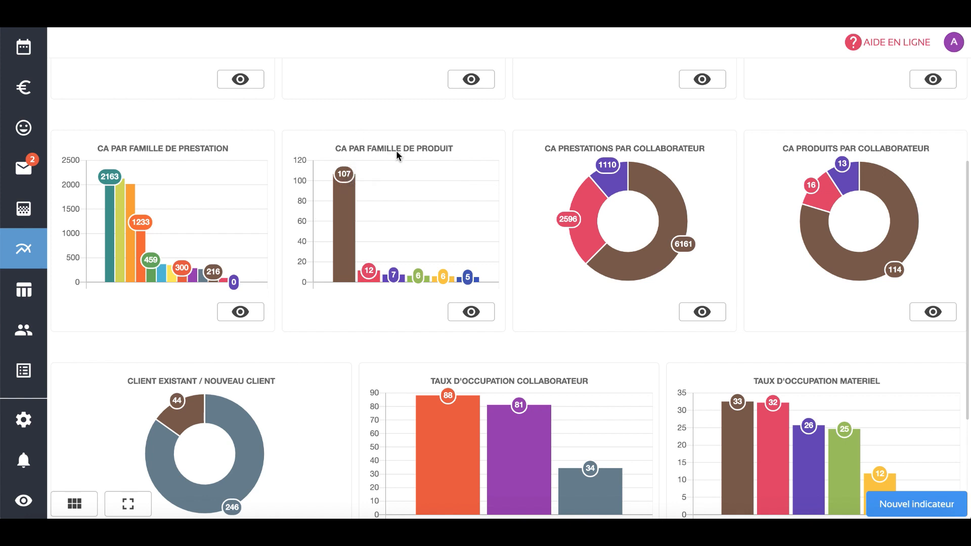
{"action": "mouse_move", "coordinate": [347, 203]}
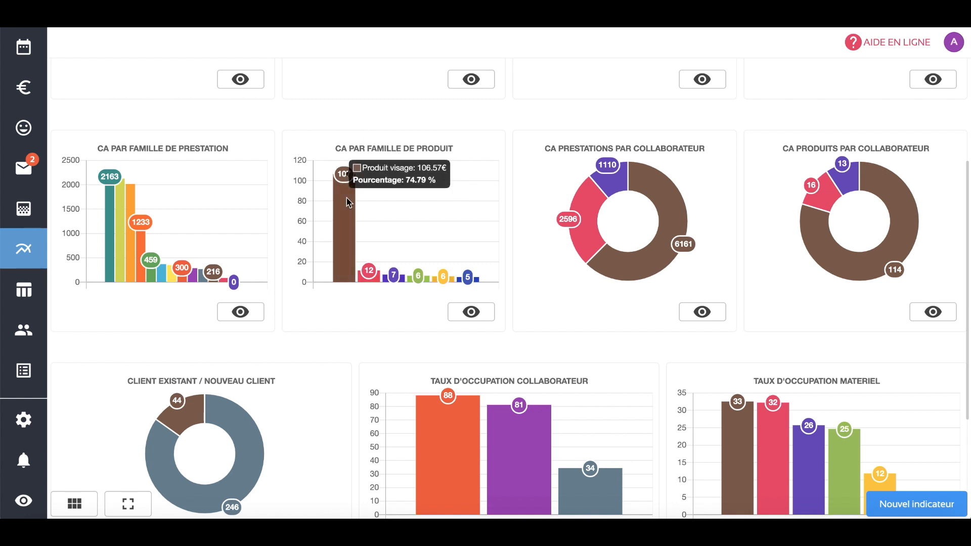
{"action": "mouse_move", "coordinate": [384, 280]}
{"action": "mouse_move", "coordinate": [463, 286]}
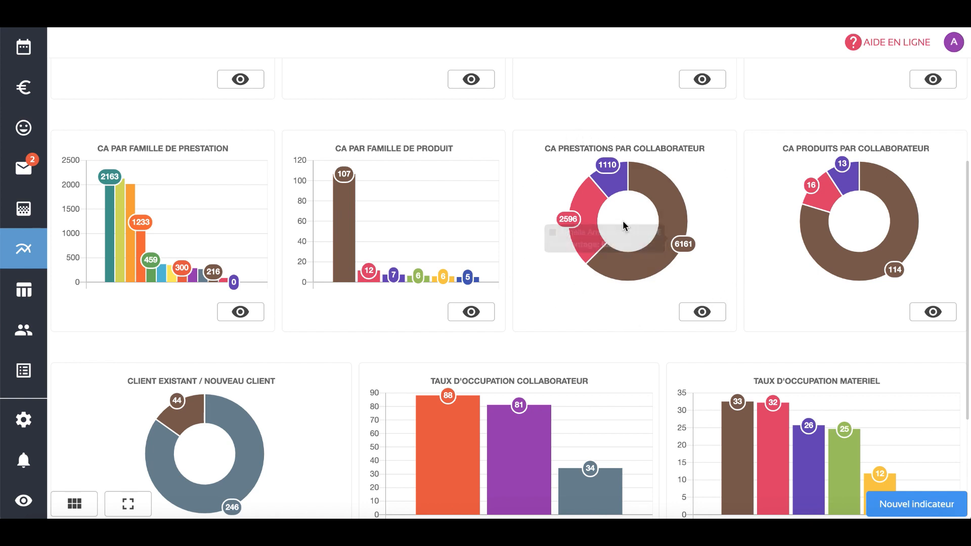
Examine each employee's revenue and share in the CA prestations par collaborateur chart.
{"action": "mouse_move", "coordinate": [674, 188]}
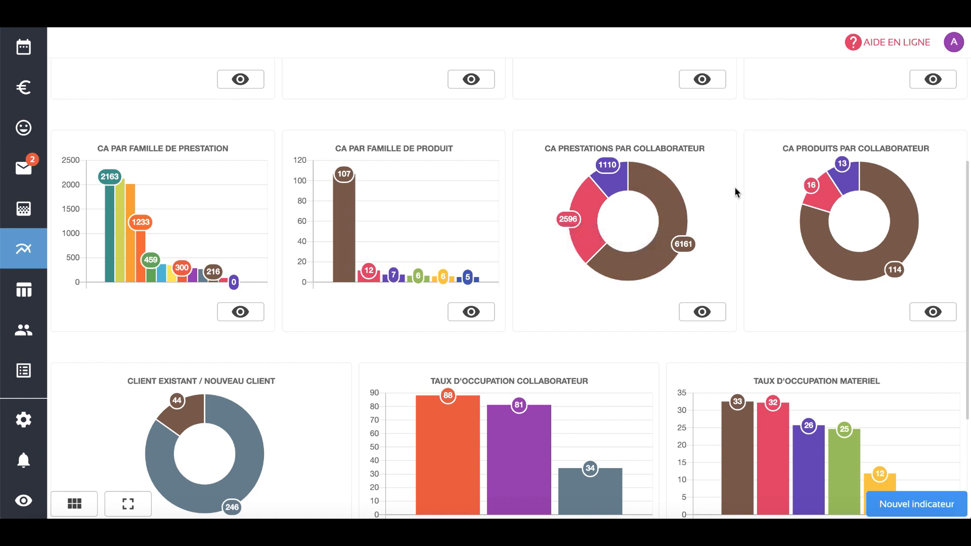
{"action": "mouse_move", "coordinate": [670, 217]}
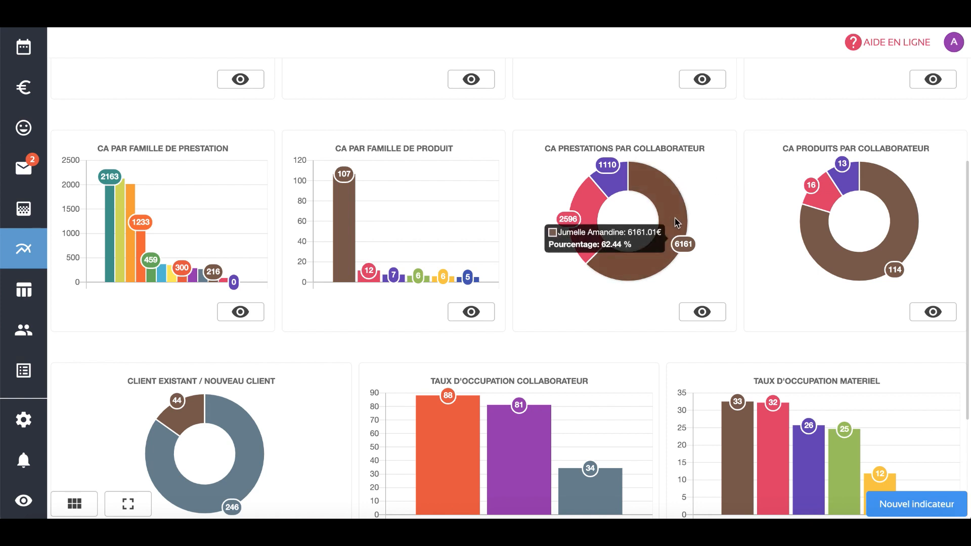
{"action": "mouse_move", "coordinate": [594, 210]}
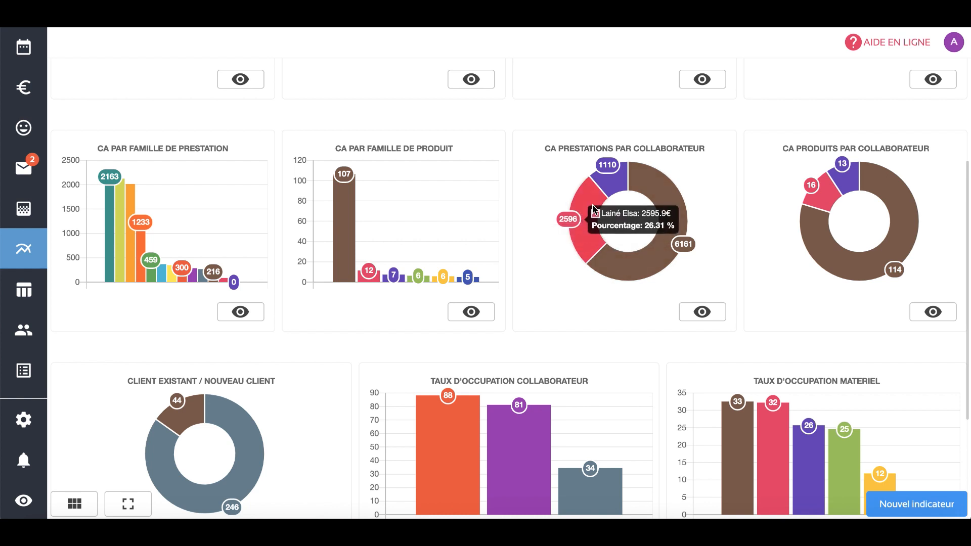
Examine each employee's amount and share in the CA prestations par collaborateur and CA produits par collaborateur charts.
{"action": "mouse_move", "coordinate": [614, 191]}
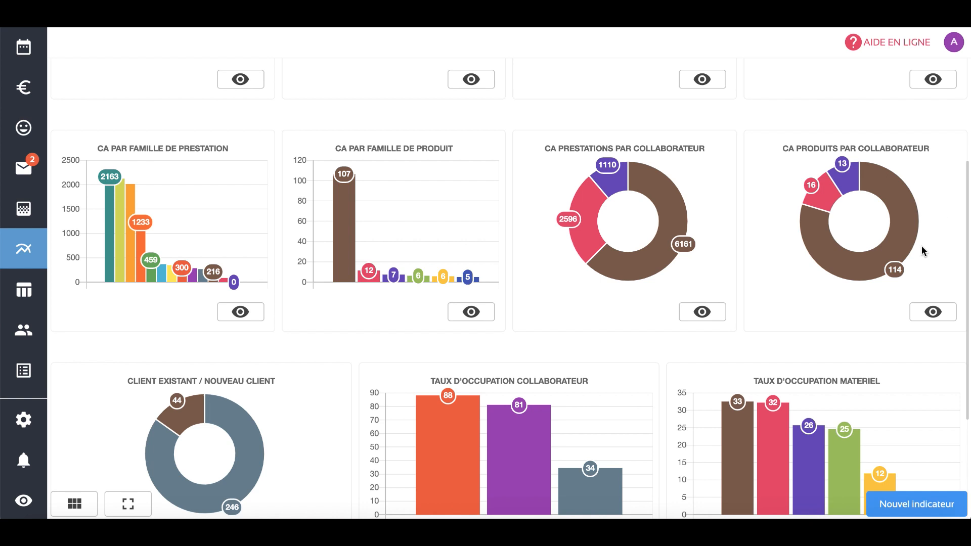
{"action": "mouse_move", "coordinate": [896, 249]}
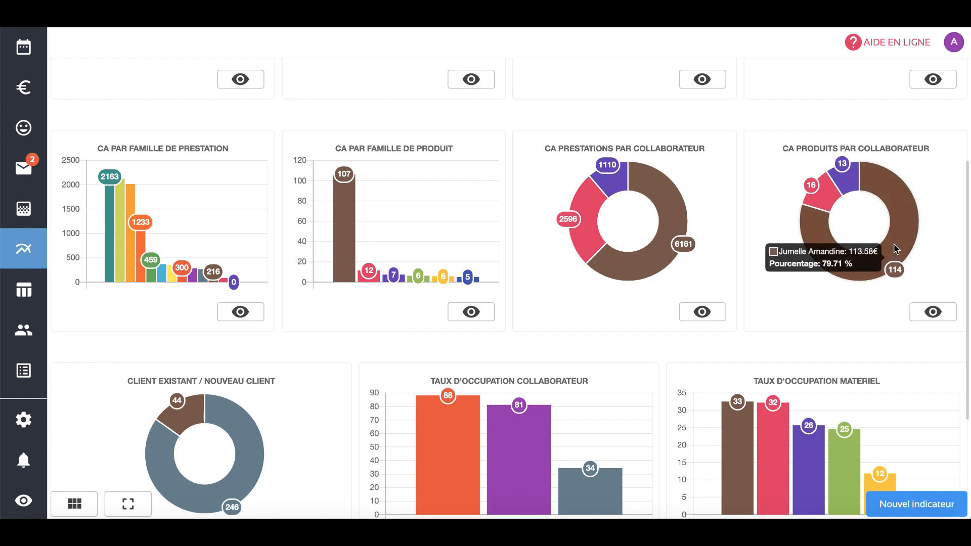
Examine the occupancy rate of each employee and each equipment item in the Taux d'occupation collaborateur and Taux d'occupation materiel charts.
{"action": "scroll", "coordinate": [498, 325], "scroll_direction": "down", "scroll_amount": 3}
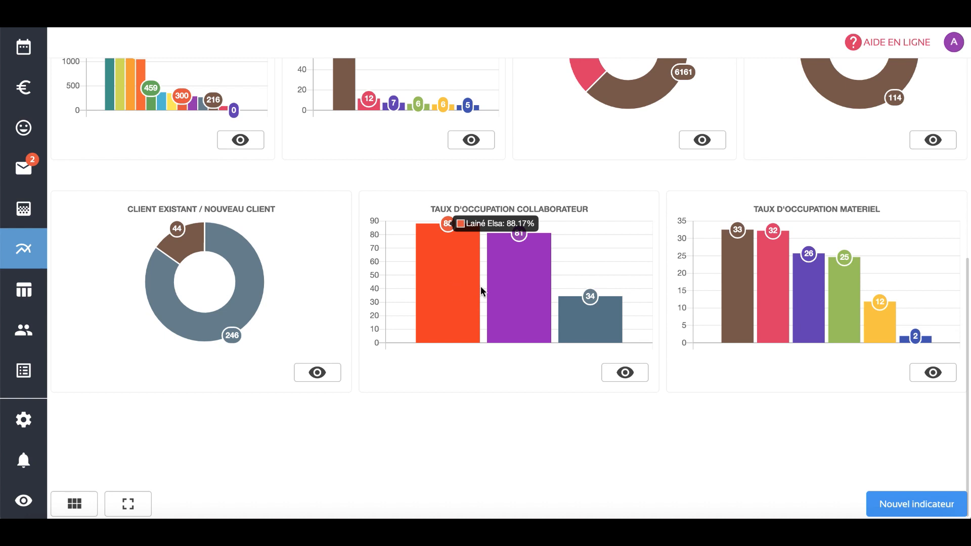
{"action": "mouse_move", "coordinate": [516, 297]}
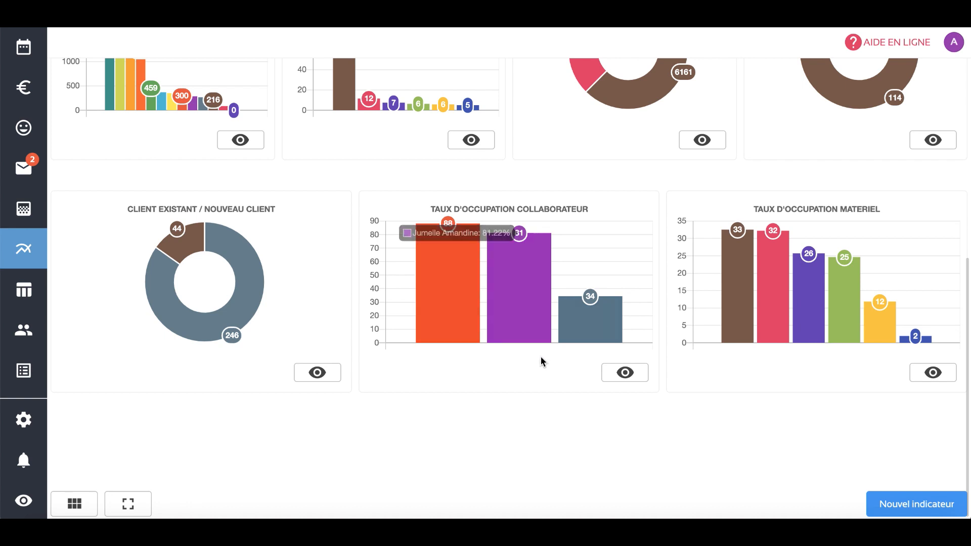
{"action": "mouse_move", "coordinate": [588, 320]}
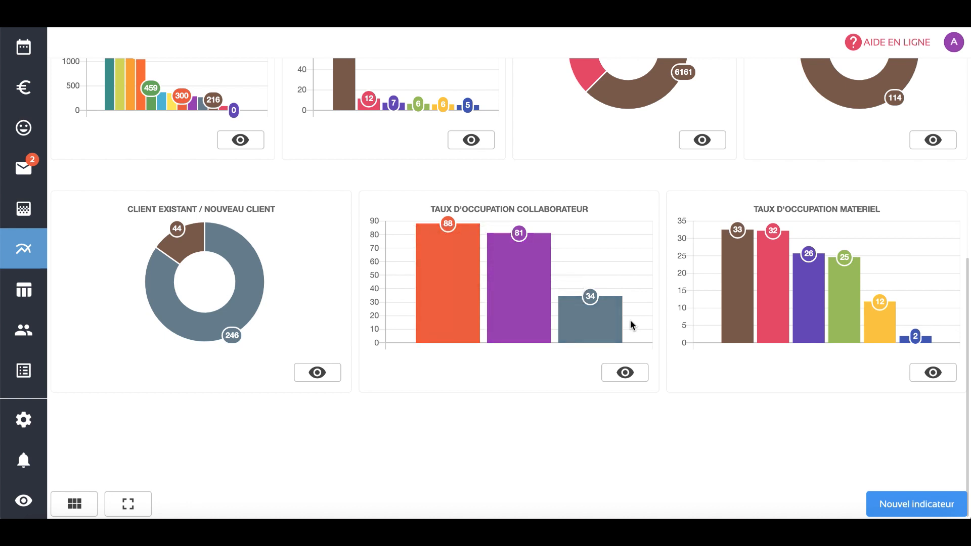
{"action": "mouse_move", "coordinate": [731, 313]}
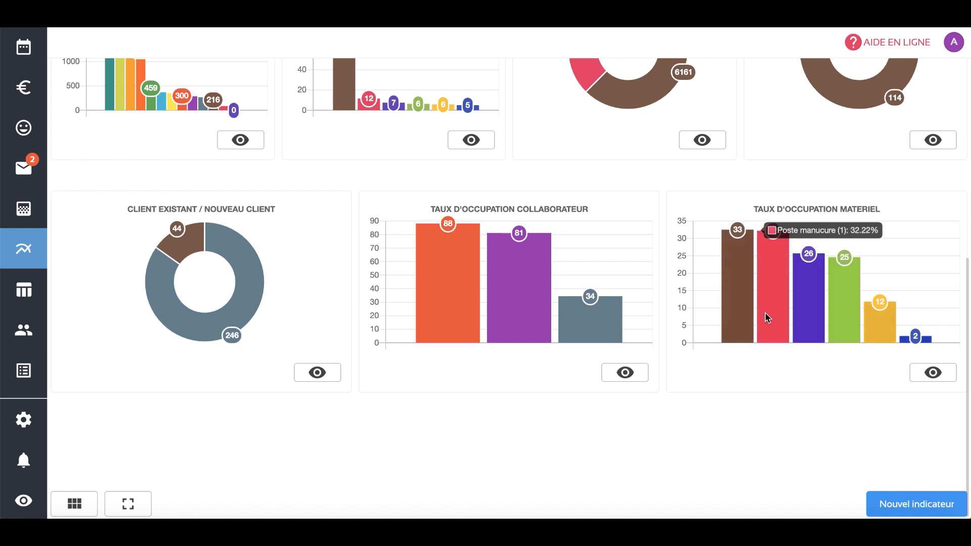
{"action": "mouse_move", "coordinate": [815, 315]}
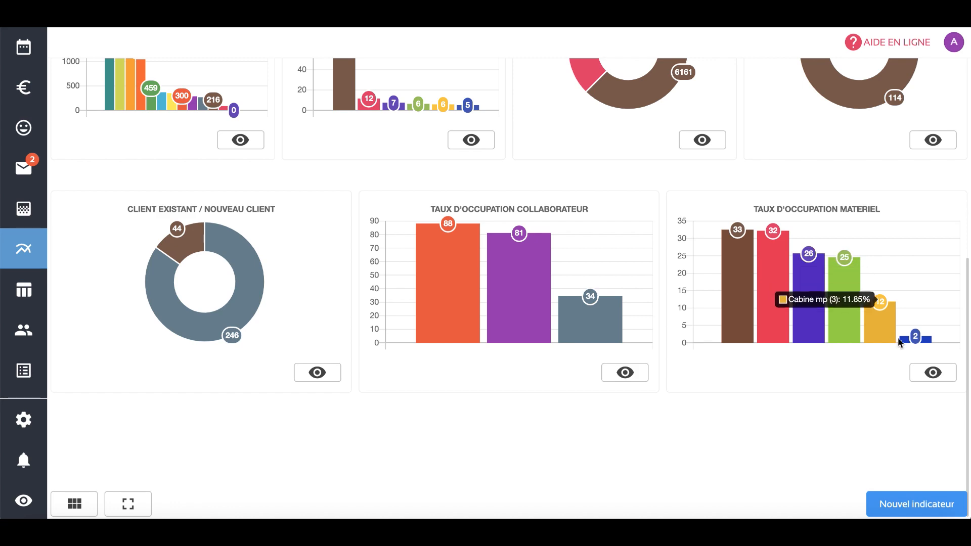
{"action": "mouse_move", "coordinate": [909, 338]}
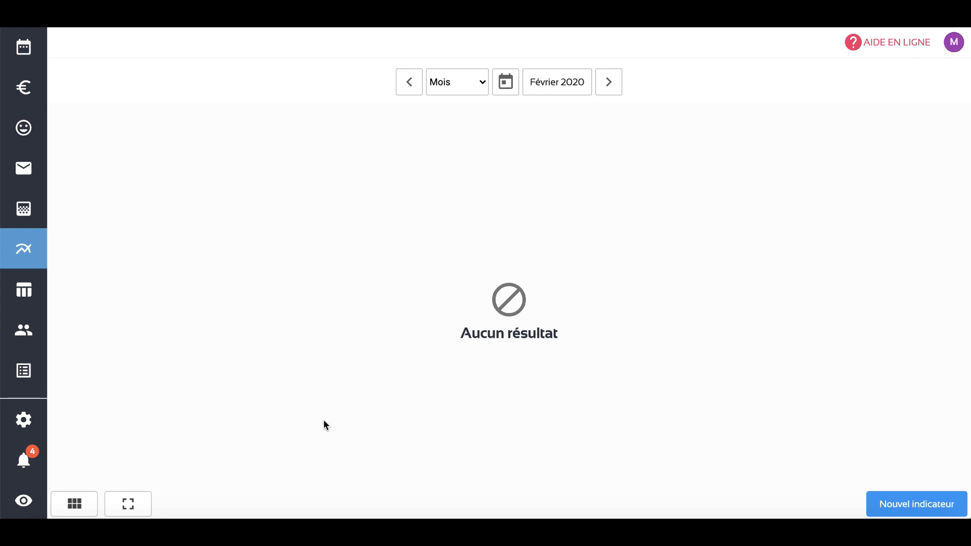
Start a new indicator and name it CARTE CADEAU ARRIVANT A EXPIRATION.
{"action": "left_click", "coordinate": [888, 506]}
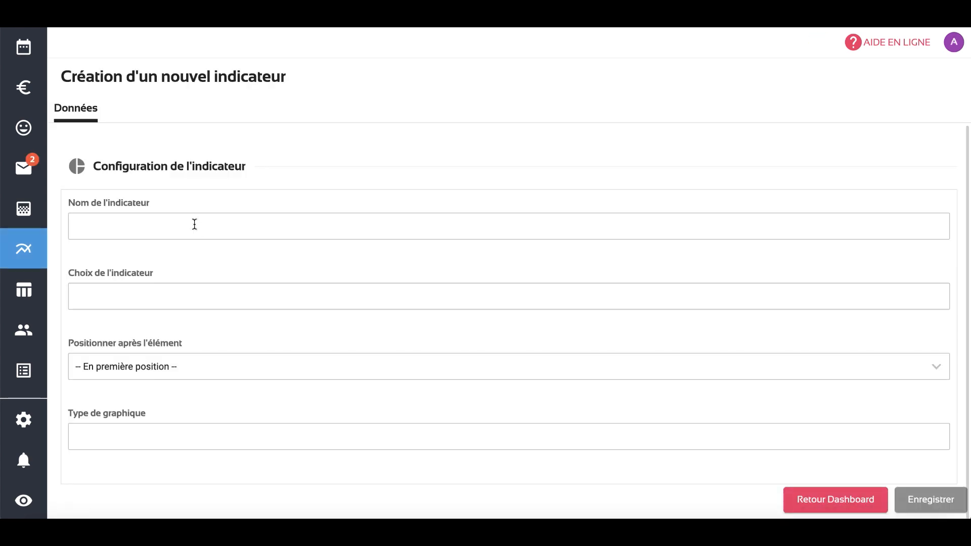
{"action": "left_click", "coordinate": [194, 224]}
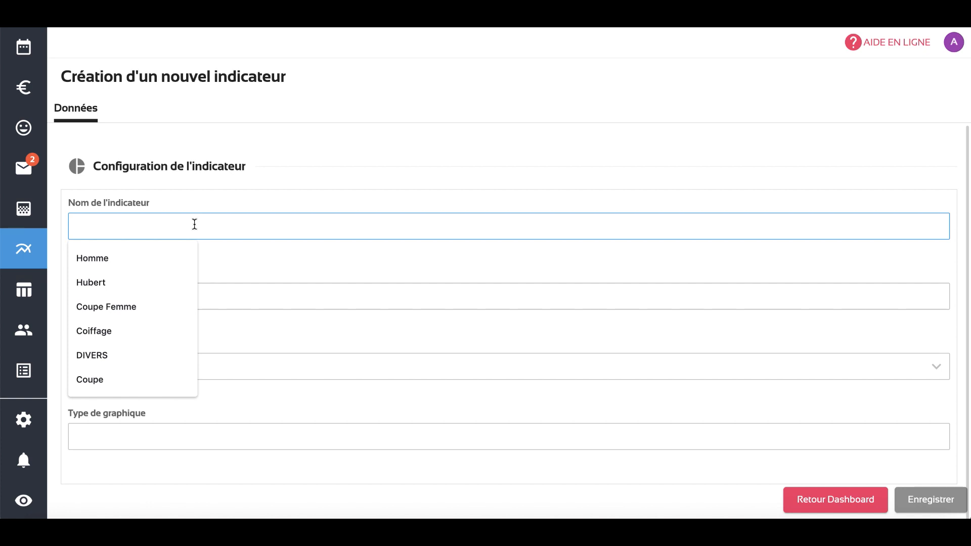
{"action": "type", "text": "CAR"}
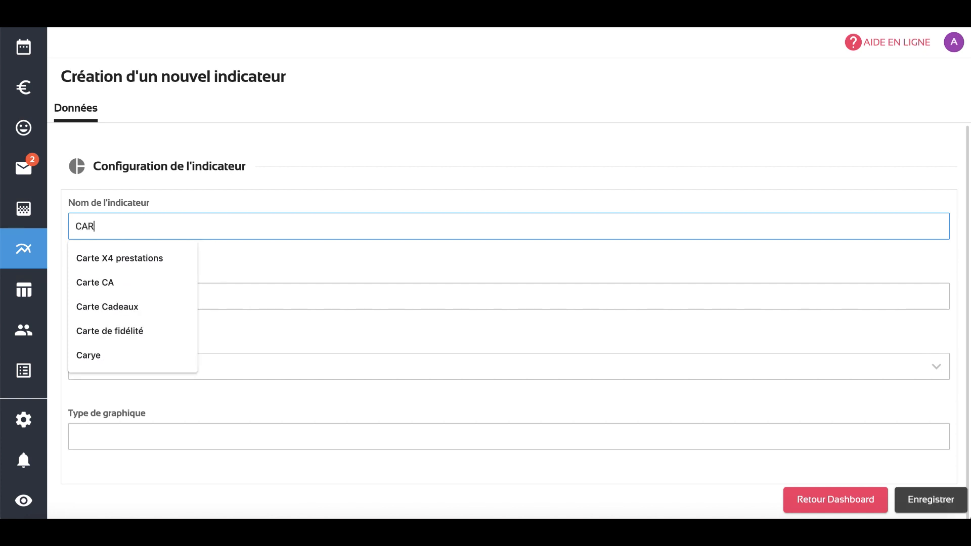
{"action": "type", "text": "TE CADEAU"}
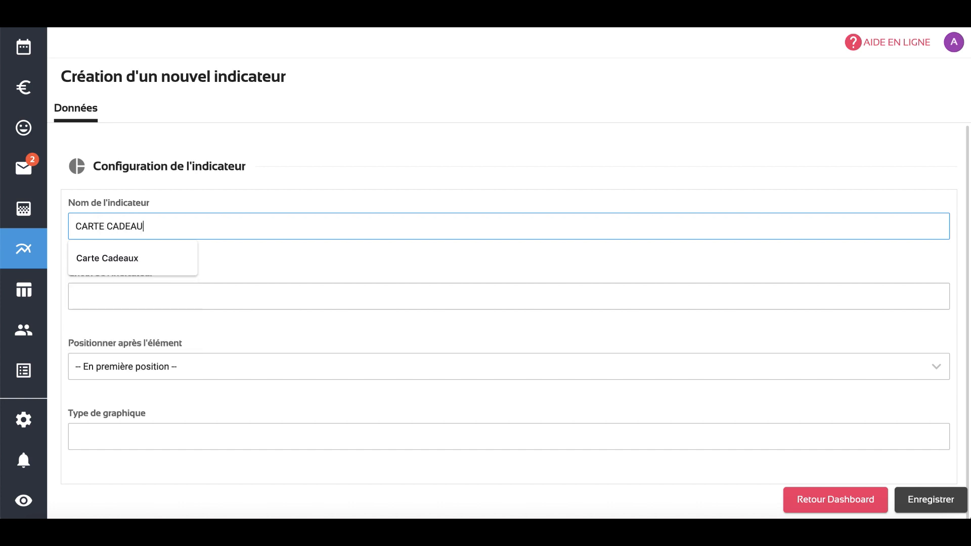
{"action": "type", "text": " AR"}
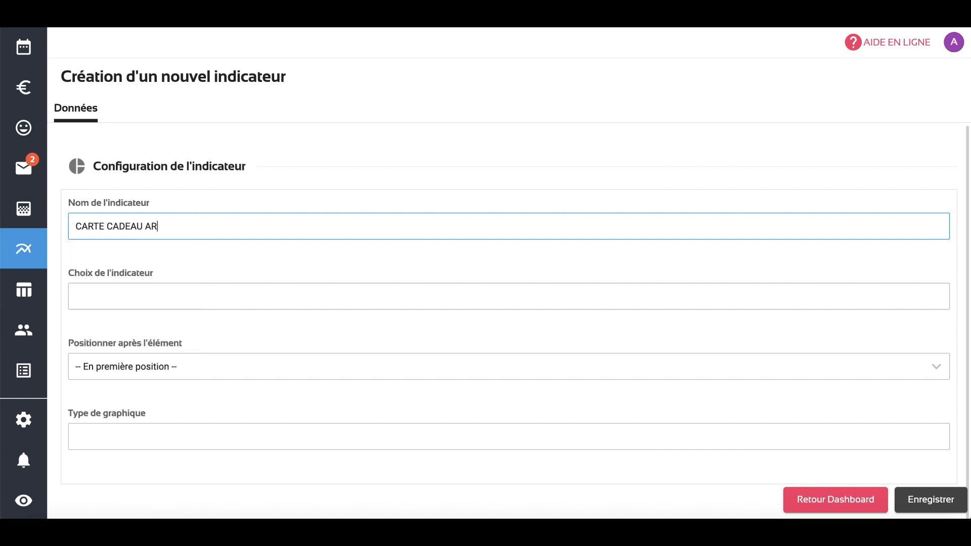
{"action": "type", "text": "RIVANT A EXPIRATION"}
Review the available indicator categories and look through the indicators offered under Ventes / Tickets de caisse.
{"action": "left_click", "coordinate": [156, 305]}
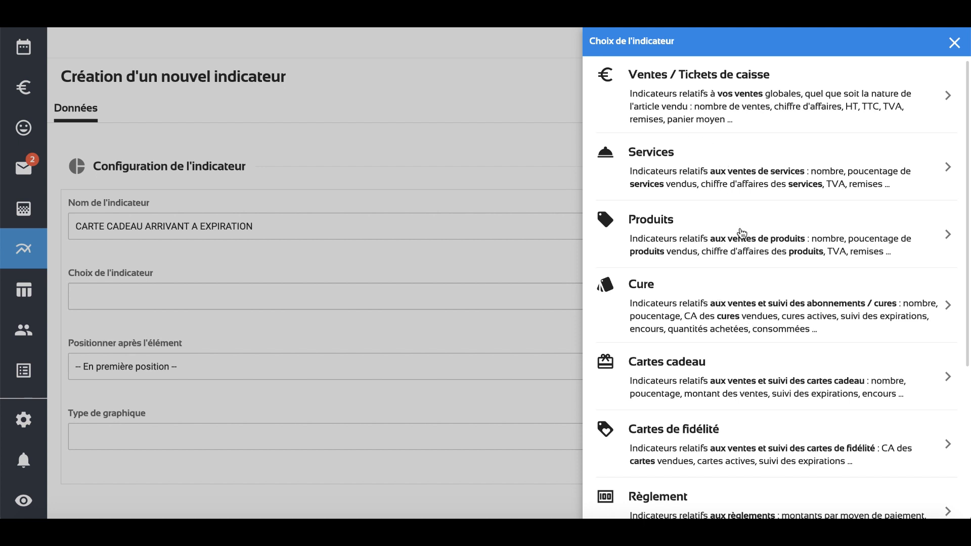
{"action": "scroll", "coordinate": [731, 276], "scroll_direction": "down", "scroll_amount": 3}
{"action": "scroll", "coordinate": [731, 276], "scroll_direction": "down", "scroll_amount": 2}
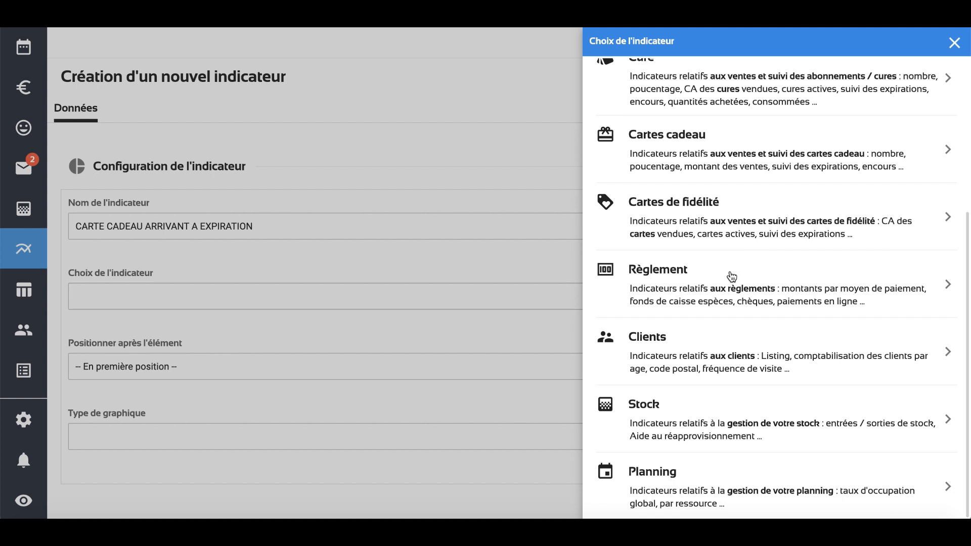
{"action": "scroll", "coordinate": [732, 276], "scroll_direction": "up", "scroll_amount": 5}
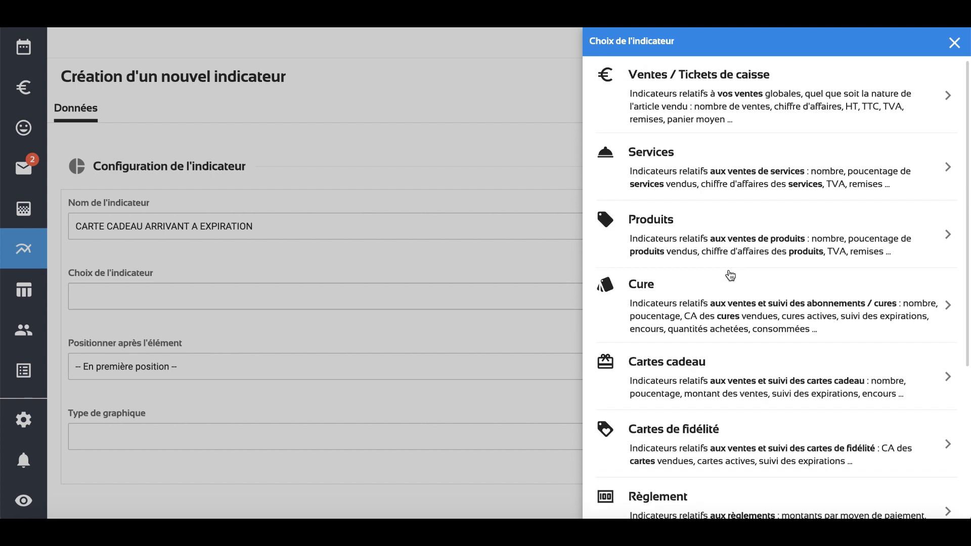
{"action": "left_click", "coordinate": [702, 89]}
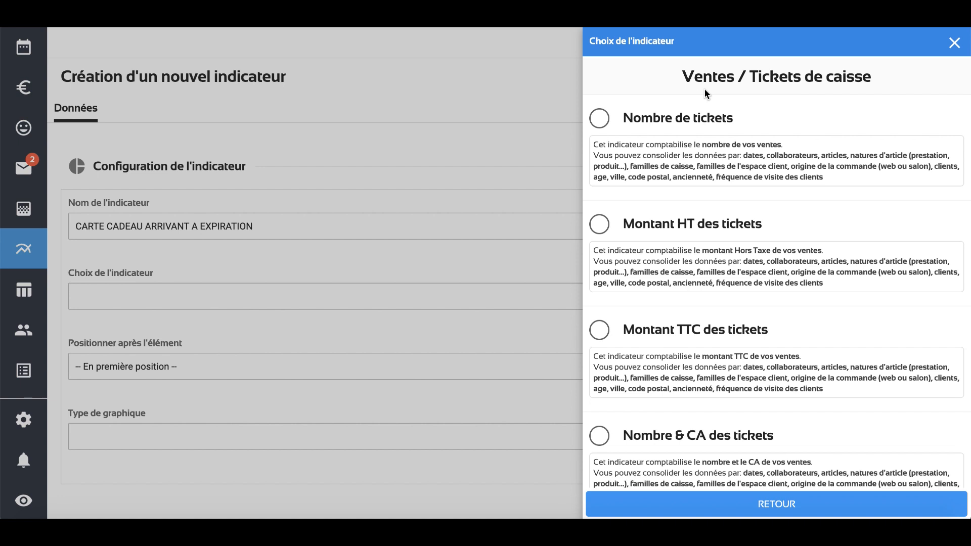
{"action": "left_click", "coordinate": [723, 506]}
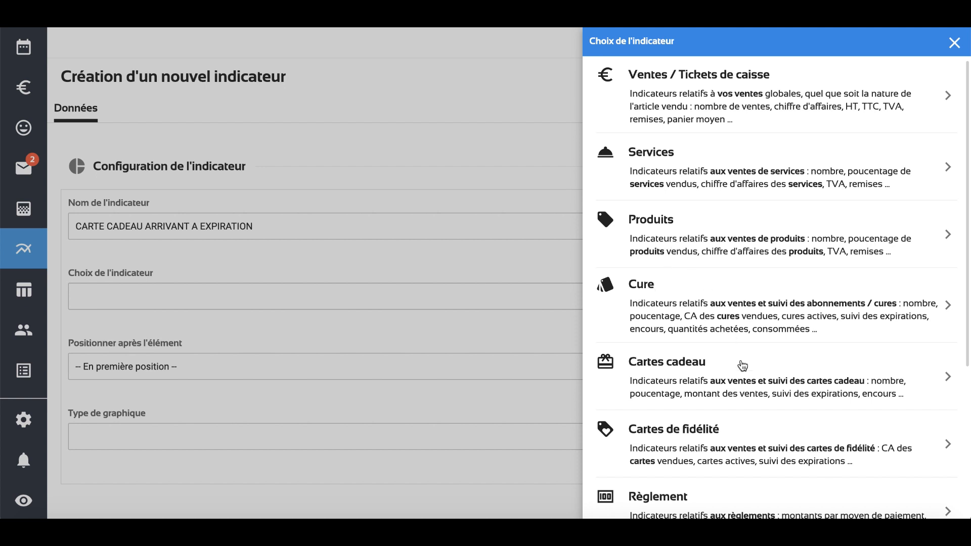
Choose Nombre de cartes par date d'expiration from the Cartes cadeau category as the indicator.
{"action": "left_click", "coordinate": [710, 390]}
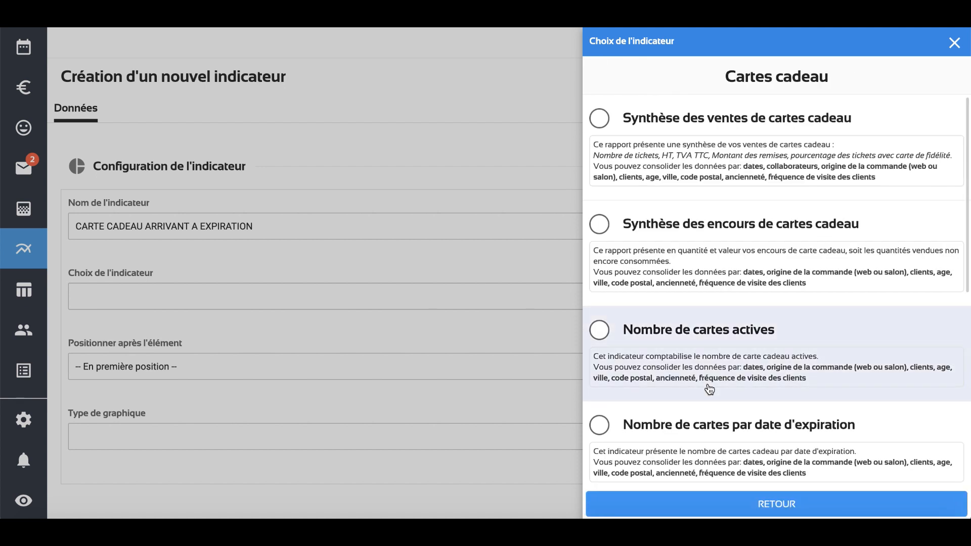
{"action": "scroll", "coordinate": [718, 389], "scroll_direction": "down", "scroll_amount": 3}
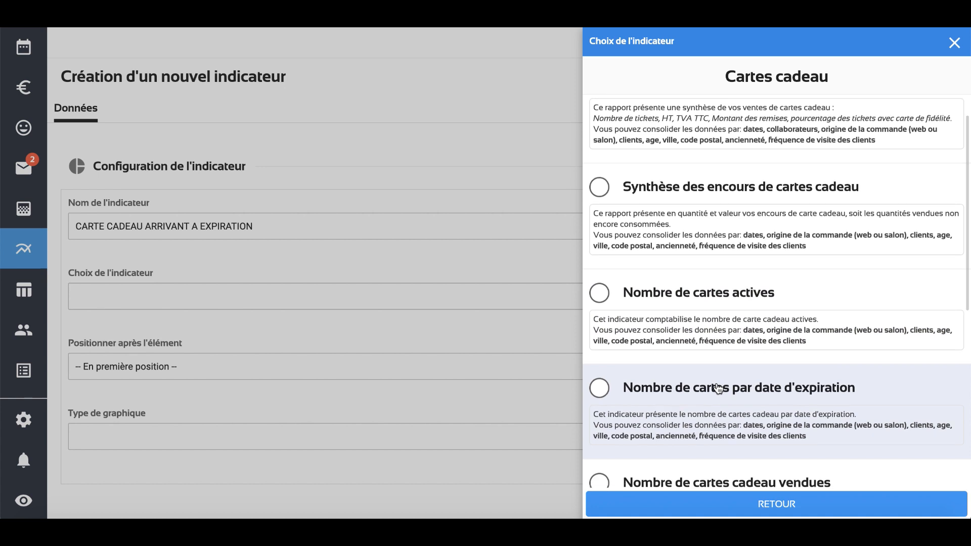
{"action": "scroll", "coordinate": [718, 389], "scroll_direction": "down", "scroll_amount": 2}
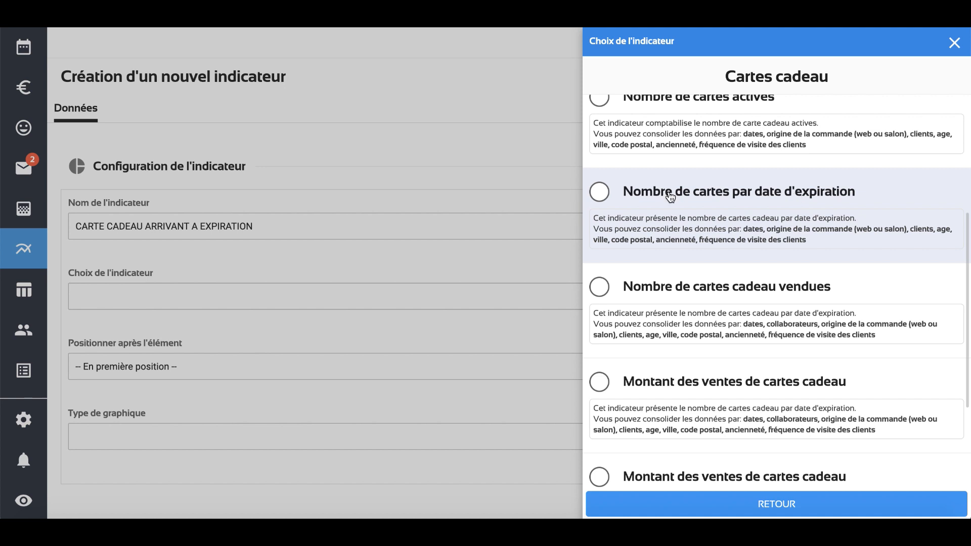
{"action": "left_click", "coordinate": [602, 194]}
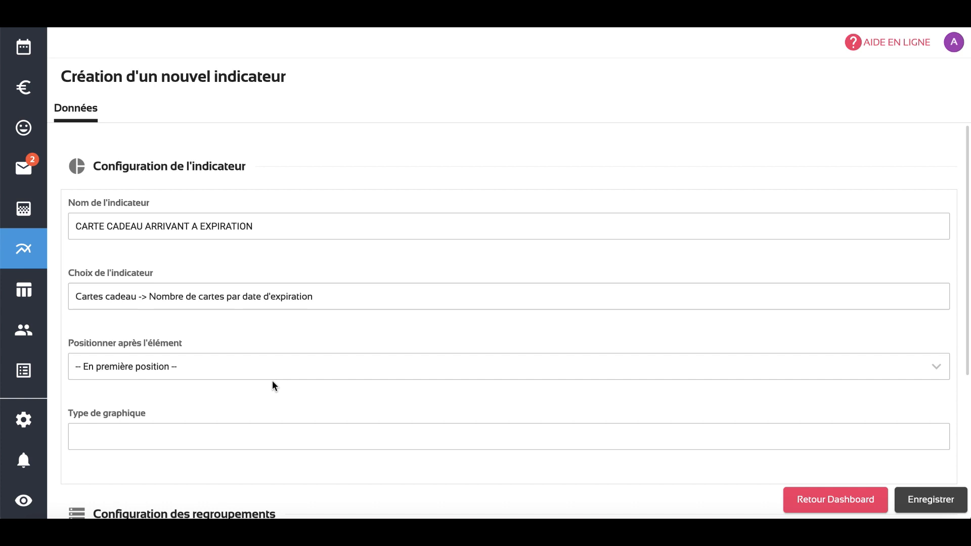
Keep the indicator's position at En première position and set its chart type to Compteur simple.
{"action": "left_click", "coordinate": [282, 369]}
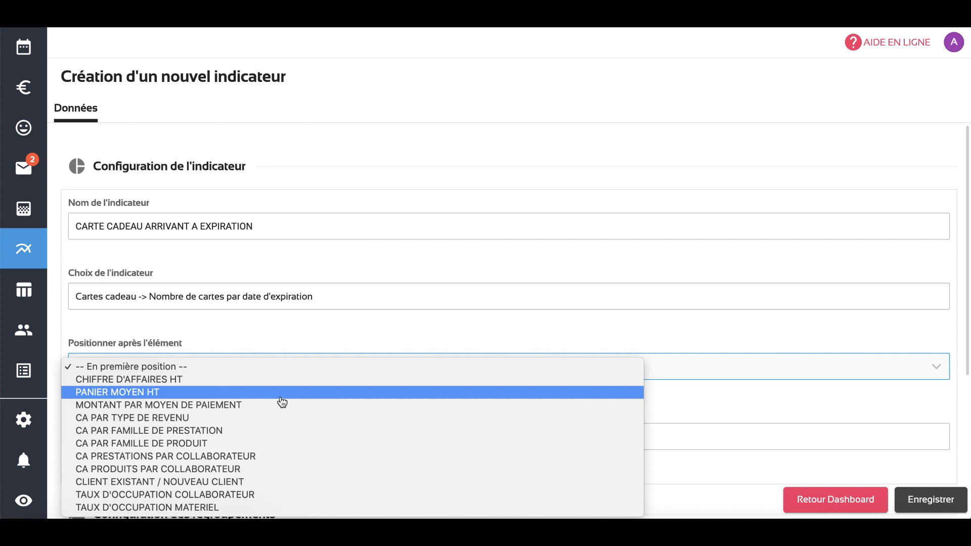
{"action": "left_click", "coordinate": [288, 336]}
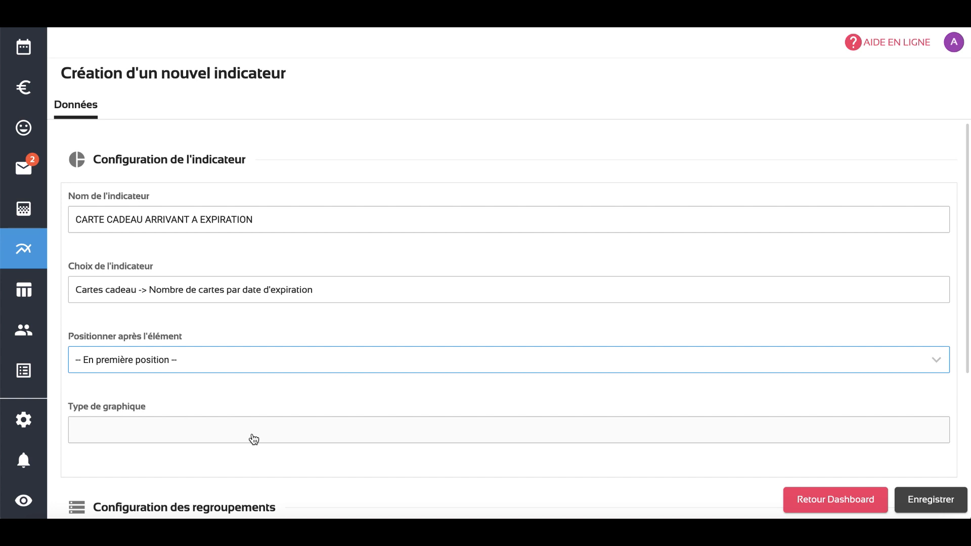
{"action": "left_click", "coordinate": [254, 438]}
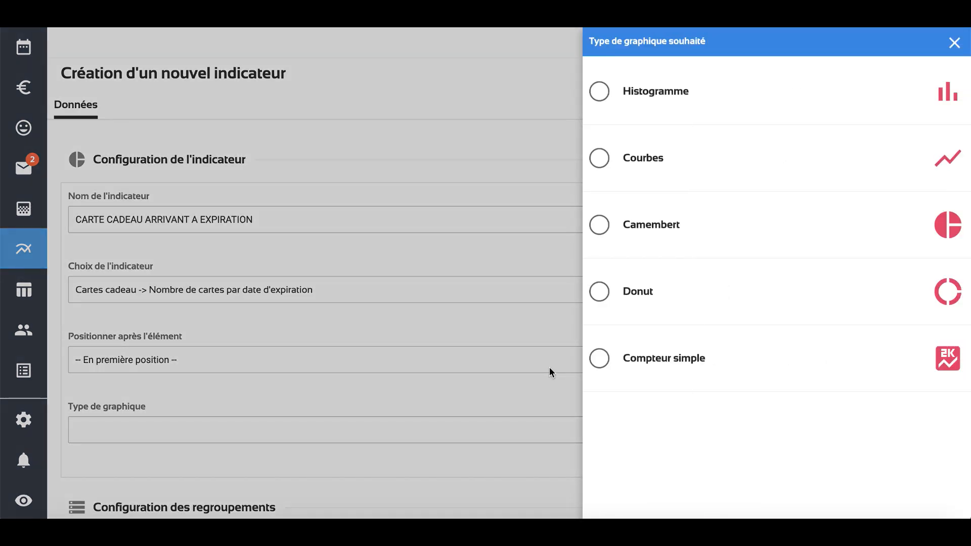
{"action": "left_click", "coordinate": [601, 367]}
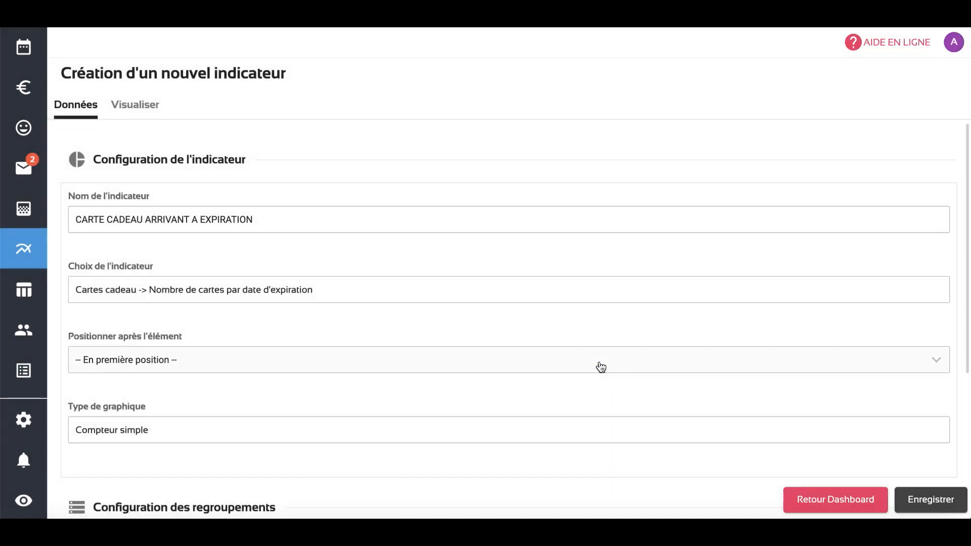
Preview the new indicator and browse its total for the months following Février 2020, including Avril 2020.
{"action": "scroll", "coordinate": [471, 381], "scroll_direction": "down", "scroll_amount": 5}
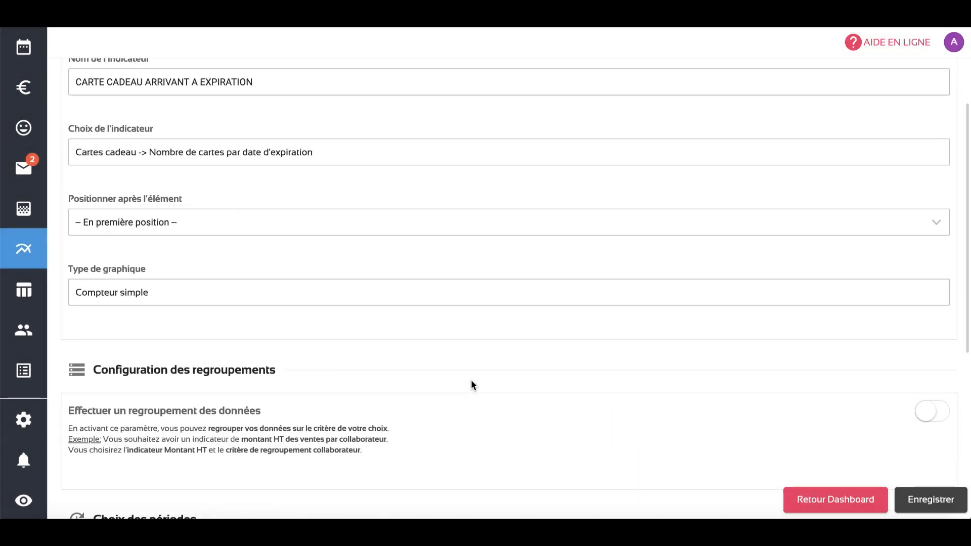
{"action": "scroll", "coordinate": [471, 384], "scroll_direction": "up", "scroll_amount": 5}
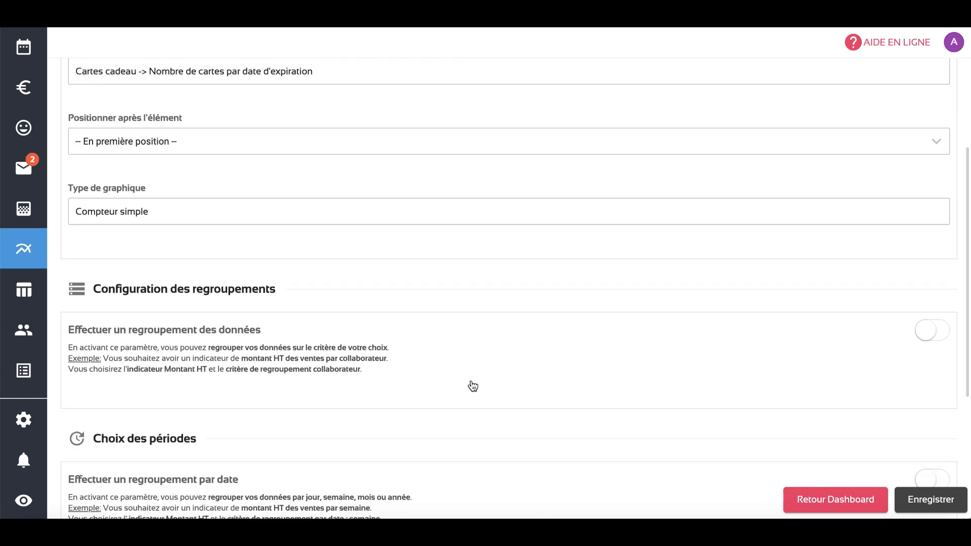
{"action": "left_click", "coordinate": [147, 110]}
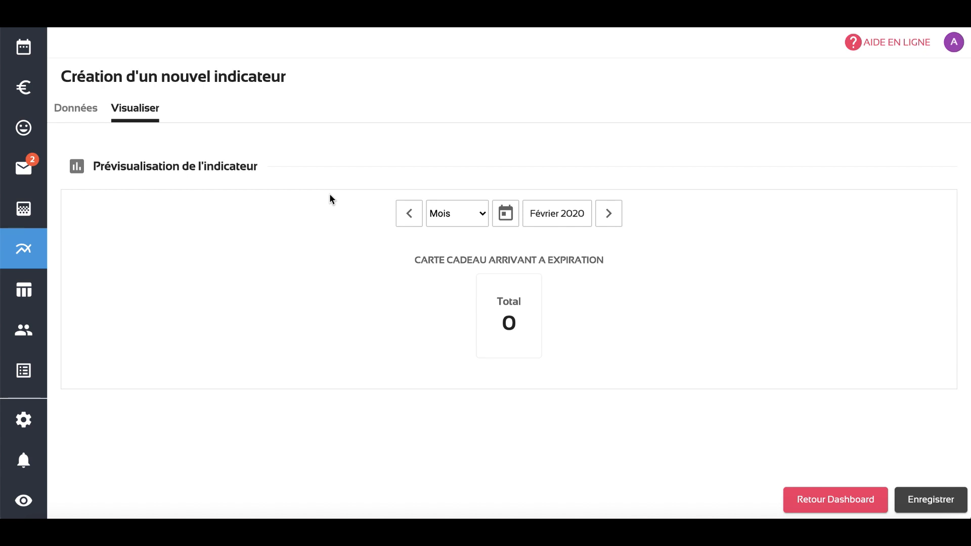
{"action": "left_click", "coordinate": [608, 219]}
{"action": "left_click", "coordinate": [609, 219]}
{"action": "left_click", "coordinate": [609, 218]}
{"action": "left_click", "coordinate": [419, 219]}
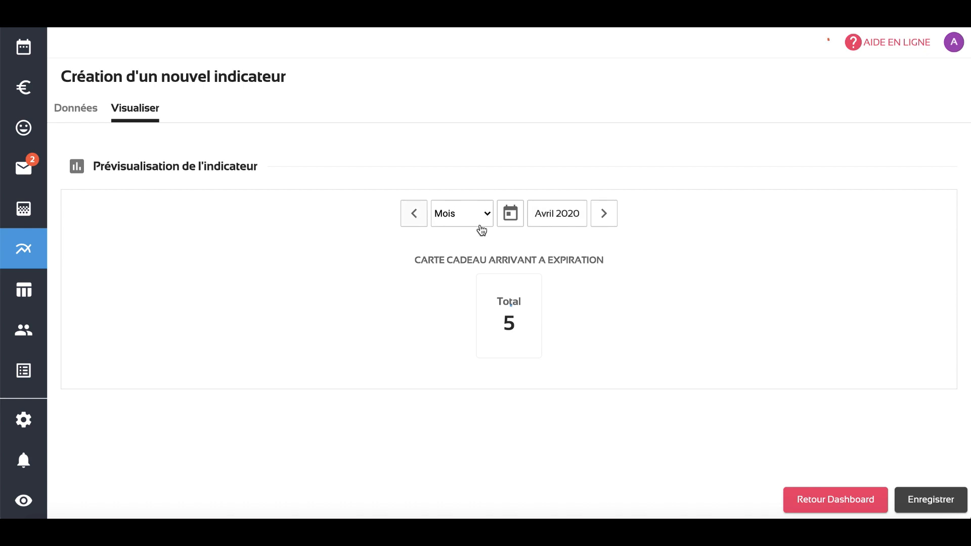
{"action": "left_click", "coordinate": [608, 219]}
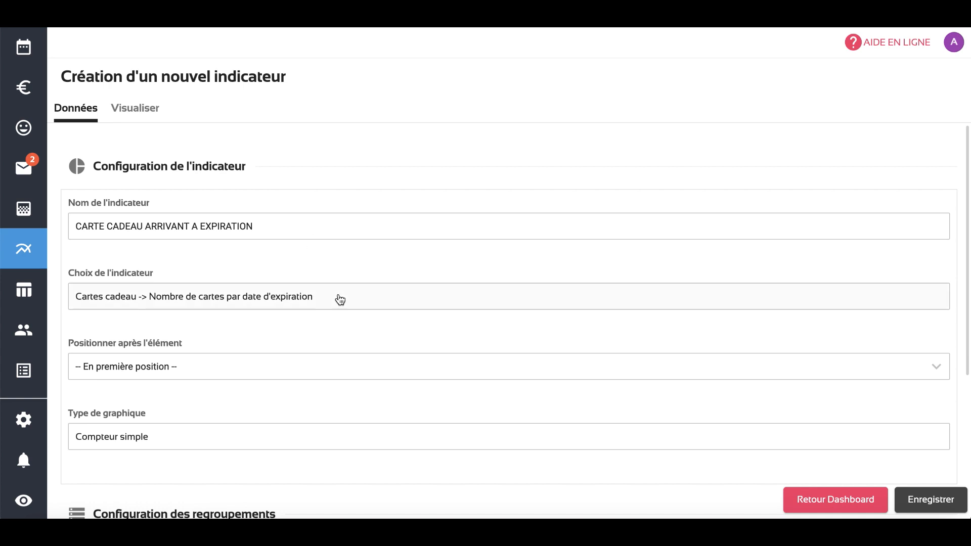
Enable Effectuer un regroupement par date for the indicator and choose Présenter les résultats par date as its period grouping.
{"action": "scroll", "coordinate": [339, 300], "scroll_direction": "down", "scroll_amount": 4}
{"action": "scroll", "coordinate": [339, 295], "scroll_direction": "down", "scroll_amount": 3}
{"action": "scroll", "coordinate": [340, 300], "scroll_direction": "down", "scroll_amount": 2}
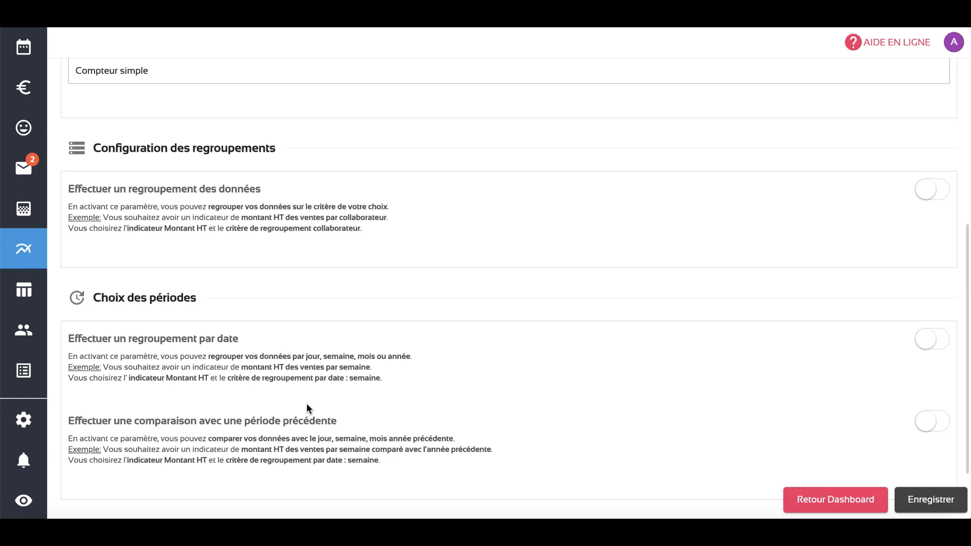
{"action": "left_click", "coordinate": [931, 340]}
{"action": "scroll", "coordinate": [682, 389], "scroll_direction": "down", "scroll_amount": 2}
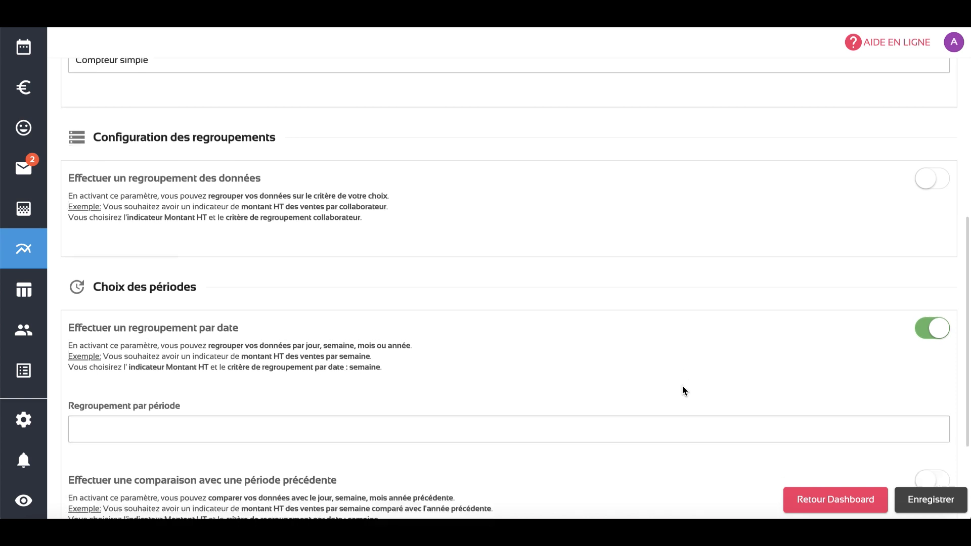
{"action": "scroll", "coordinate": [682, 390], "scroll_direction": "down", "scroll_amount": 2}
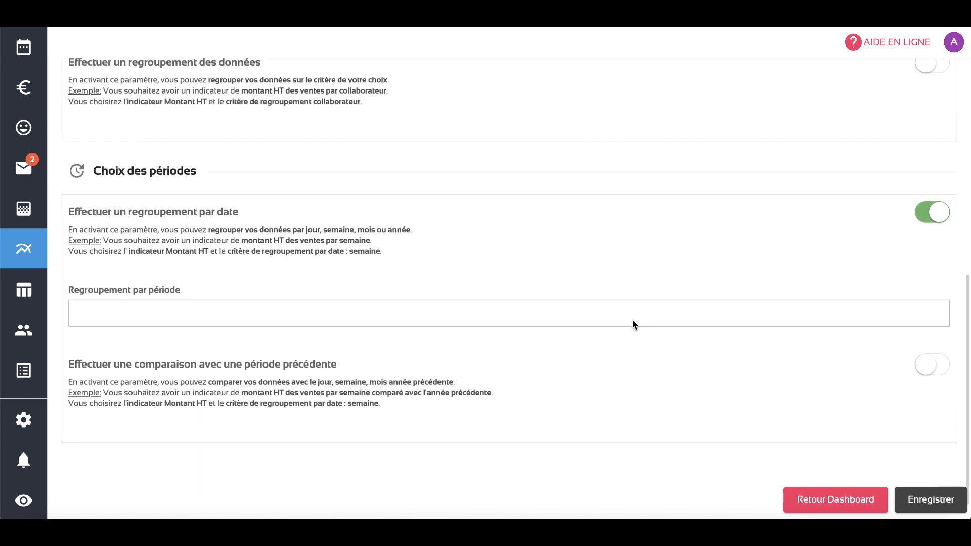
{"action": "left_click", "coordinate": [633, 320]}
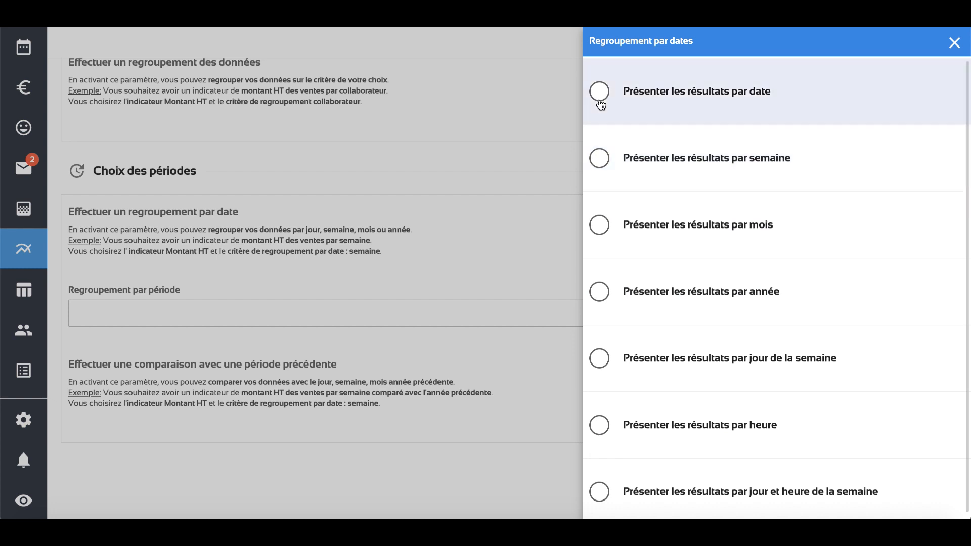
{"action": "left_click", "coordinate": [600, 105]}
Change the indicator's chart type to Histogramme.
{"action": "scroll", "coordinate": [581, 225], "scroll_direction": "up", "scroll_amount": 4}
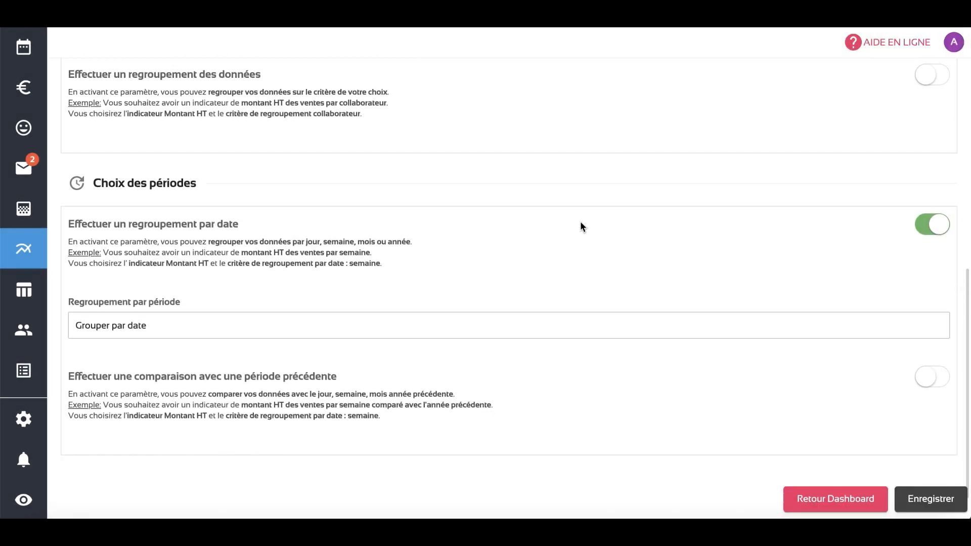
{"action": "scroll", "coordinate": [580, 226], "scroll_direction": "up", "scroll_amount": 3}
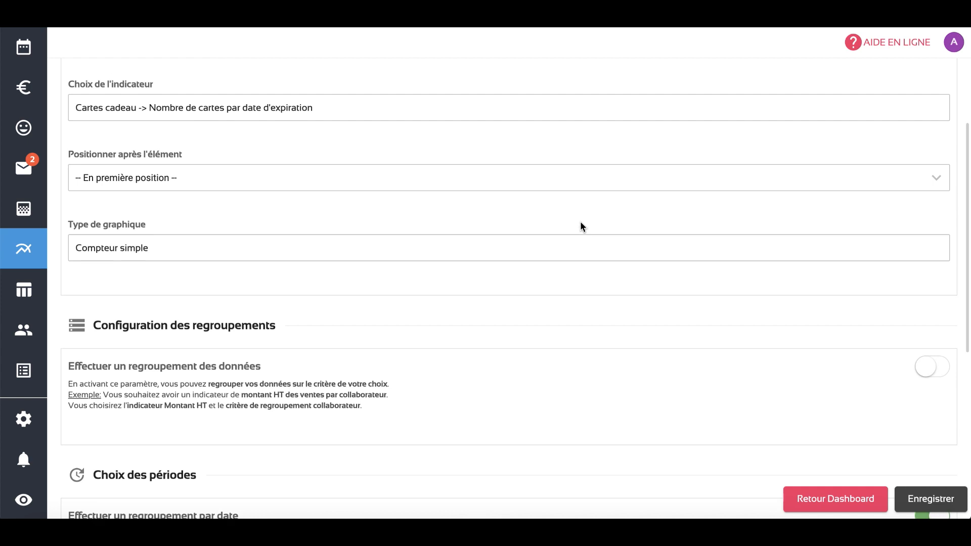
{"action": "left_click", "coordinate": [545, 247]}
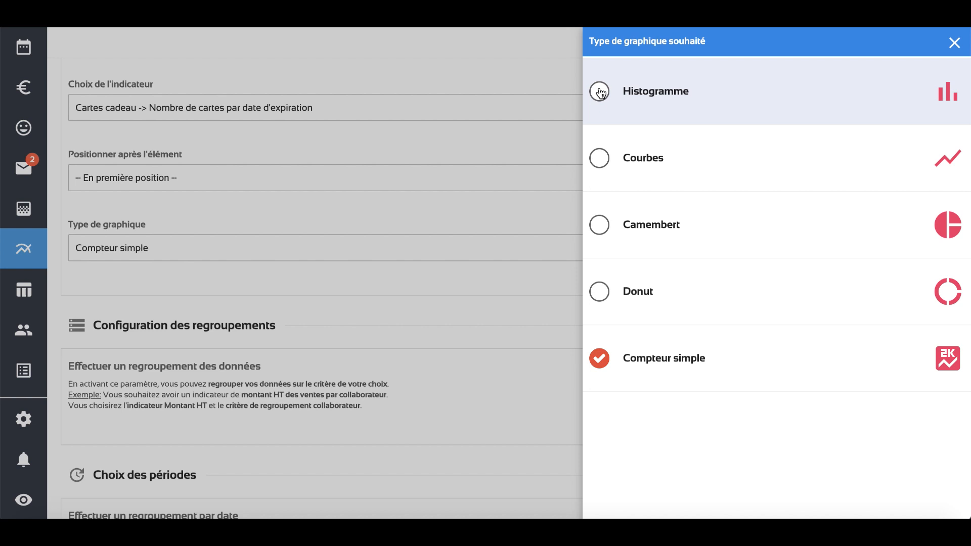
{"action": "left_click", "coordinate": [599, 91]}
Preview the histogram for Avril 2020 and inspect the dates on which gift cards expire.
{"action": "scroll", "coordinate": [504, 278], "scroll_direction": "up", "scroll_amount": 4}
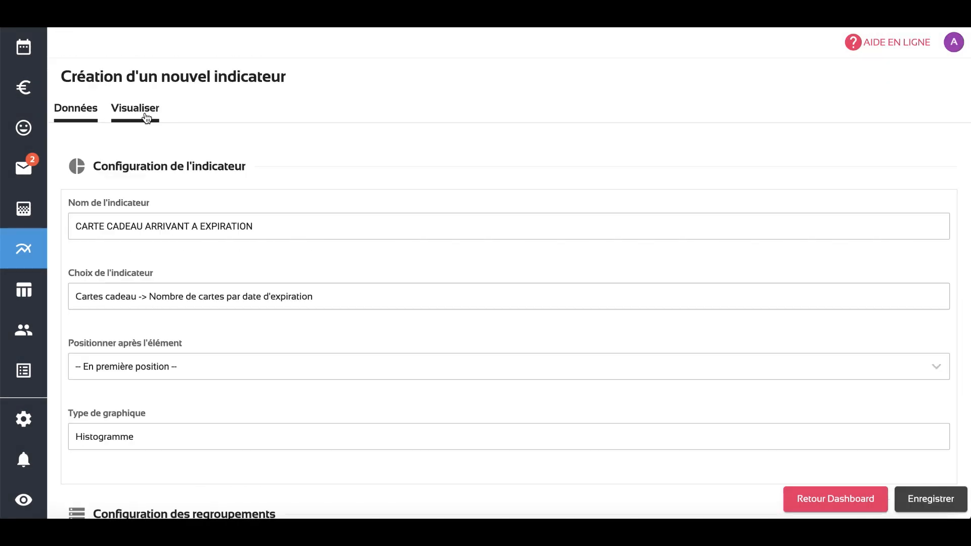
{"action": "left_click", "coordinate": [146, 117]}
{"action": "scroll", "coordinate": [422, 220], "scroll_direction": "down", "scroll_amount": 2}
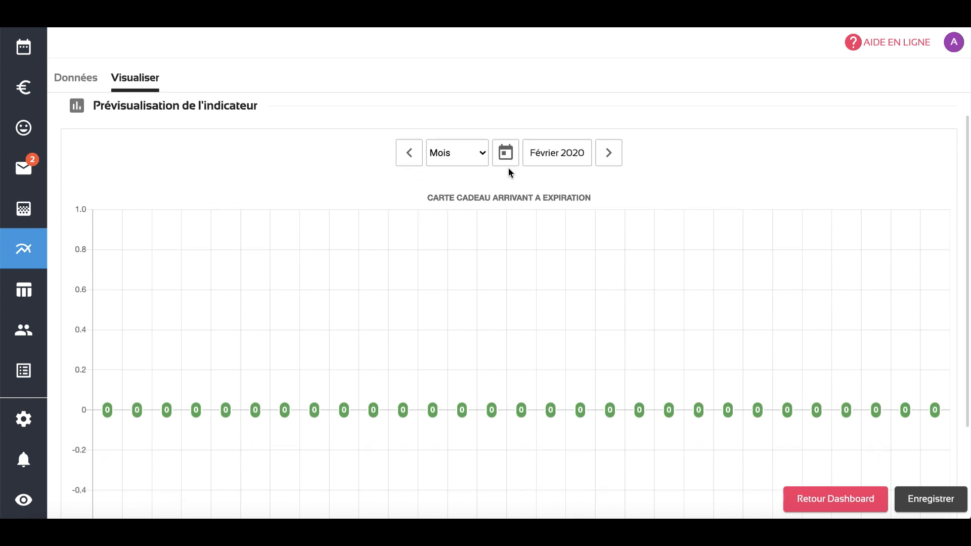
{"action": "left_click", "coordinate": [606, 154]}
{"action": "left_click", "coordinate": [605, 161]}
{"action": "scroll", "coordinate": [603, 158], "scroll_direction": "down", "scroll_amount": 2}
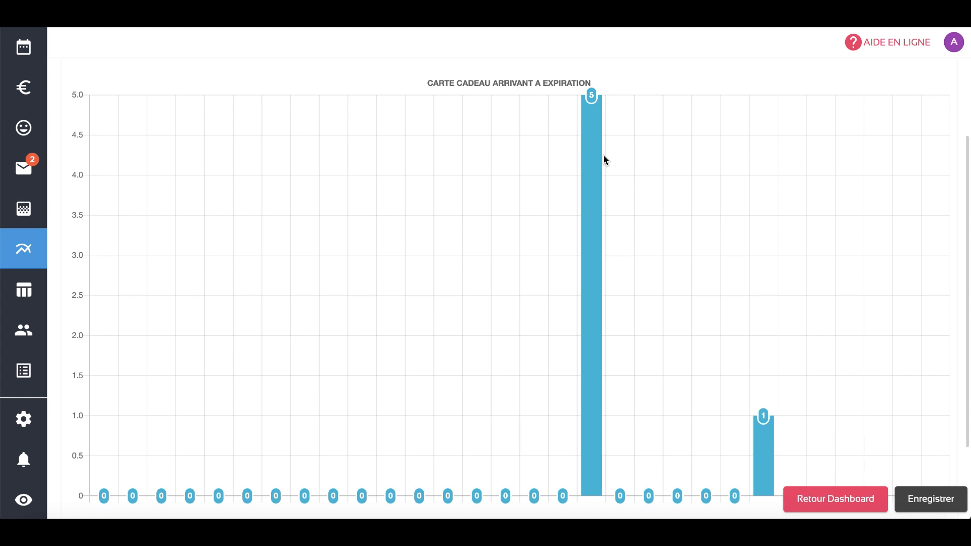
{"action": "mouse_move", "coordinate": [585, 444]}
{"action": "scroll", "coordinate": [584, 444], "scroll_direction": "down", "scroll_amount": 1}
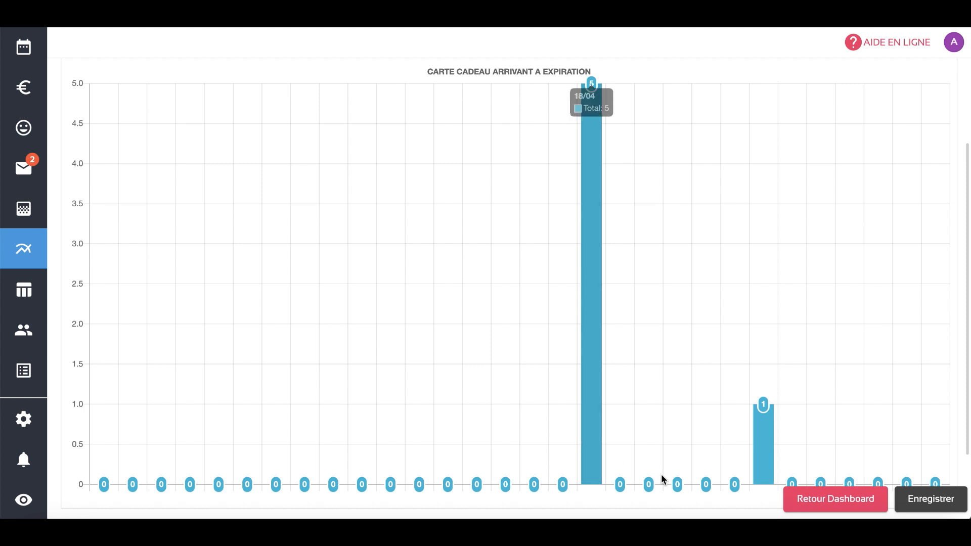
{"action": "mouse_move", "coordinate": [761, 448]}
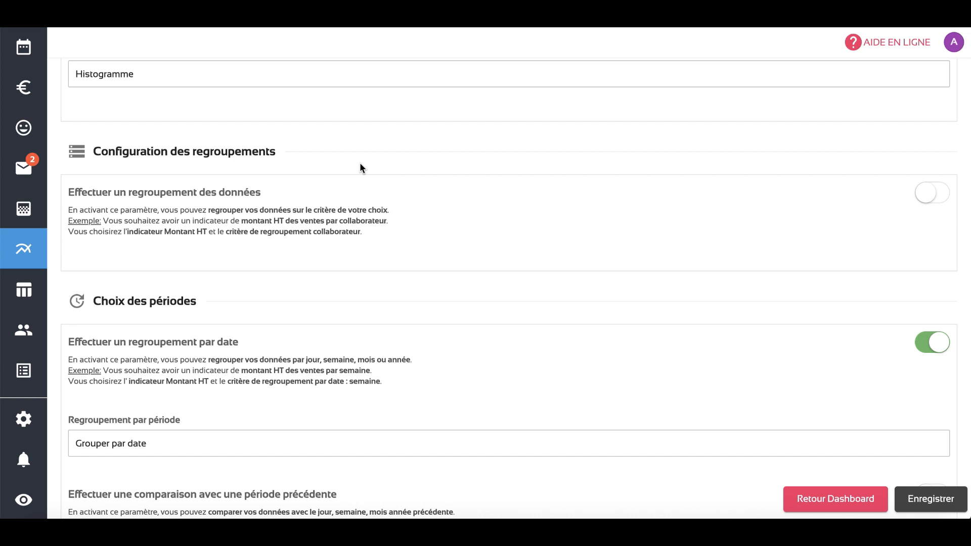
Disable the grouping by date and enable data grouping by Code postal du client instead.
{"action": "left_click", "coordinate": [927, 347]}
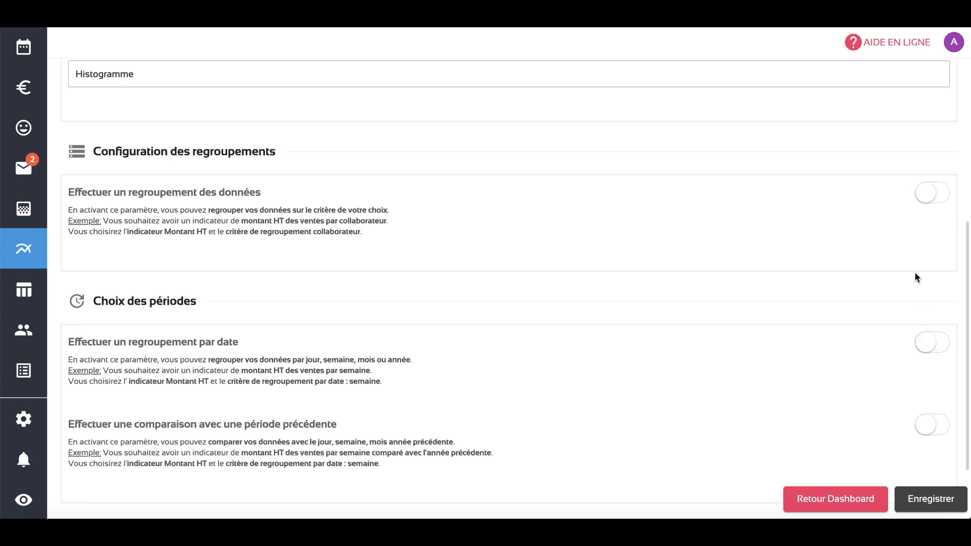
{"action": "left_click", "coordinate": [926, 202]}
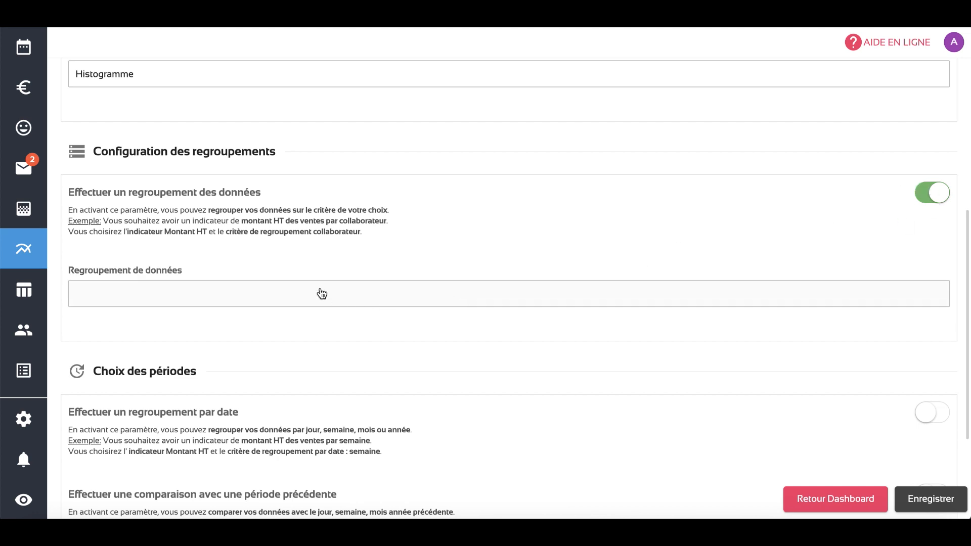
{"action": "left_click", "coordinate": [278, 295]}
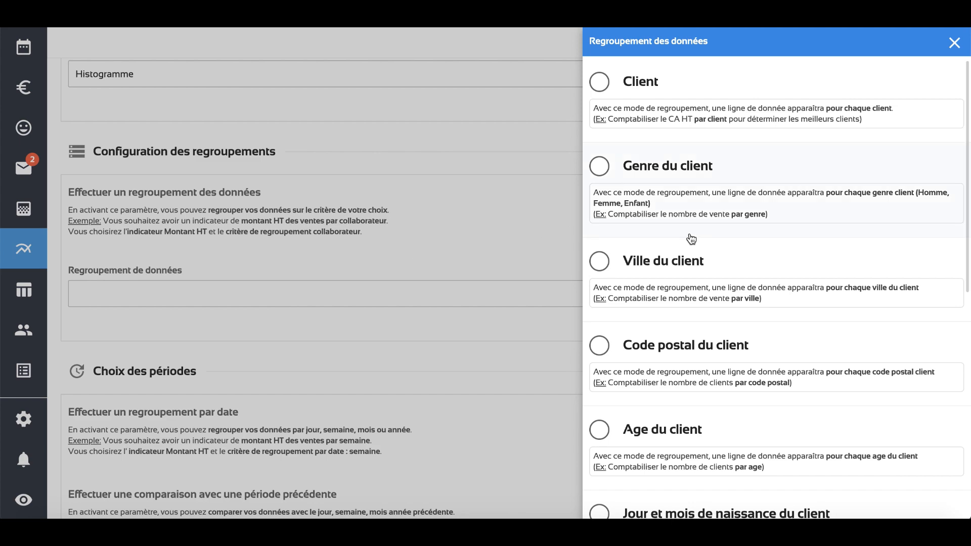
{"action": "scroll", "coordinate": [690, 238], "scroll_direction": "down", "scroll_amount": 2}
{"action": "scroll", "coordinate": [690, 239], "scroll_direction": "down", "scroll_amount": 3}
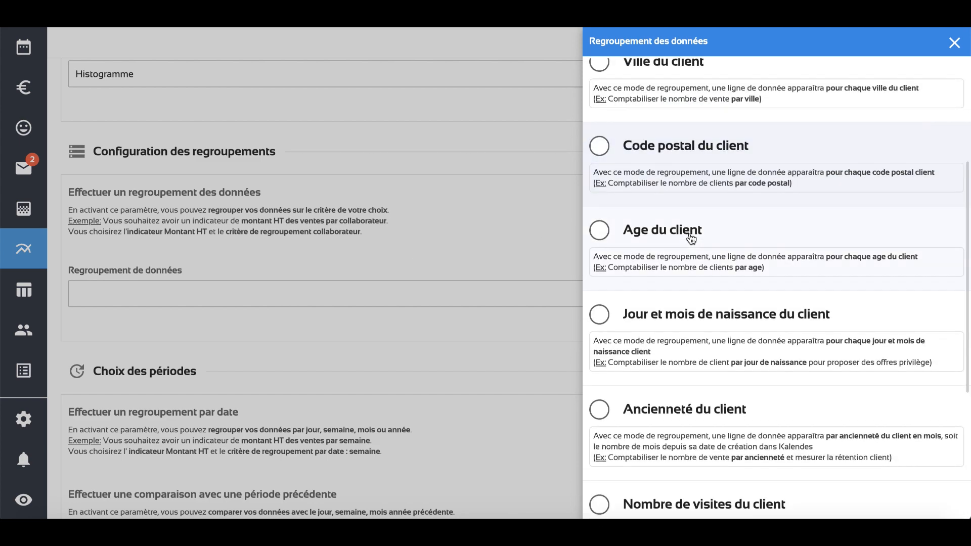
{"action": "scroll", "coordinate": [691, 238], "scroll_direction": "up", "scroll_amount": 3}
{"action": "scroll", "coordinate": [691, 238], "scroll_direction": "up", "scroll_amount": 2}
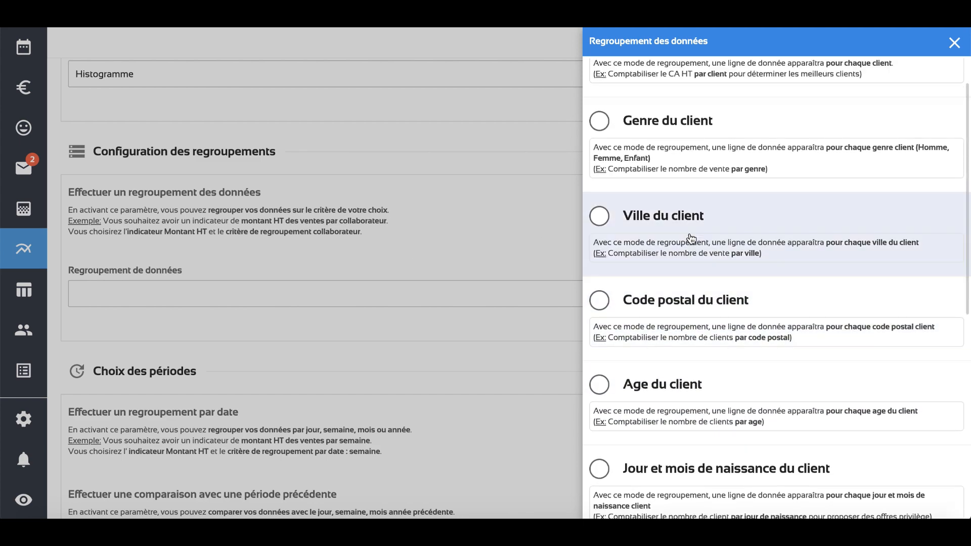
{"action": "left_click", "coordinate": [600, 303]}
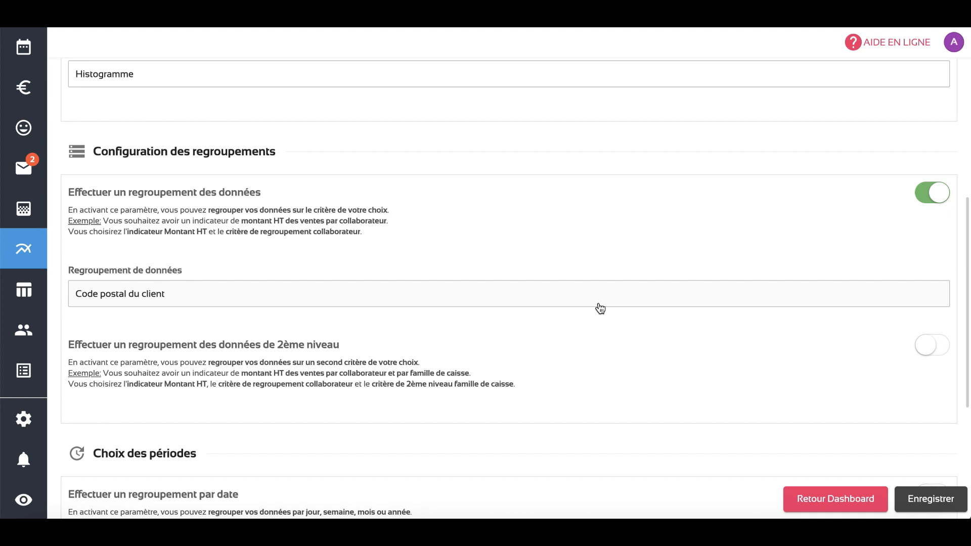
Set the indicator's chart type to Camembert.
{"action": "scroll", "coordinate": [600, 309], "scroll_direction": "up", "scroll_amount": 3}
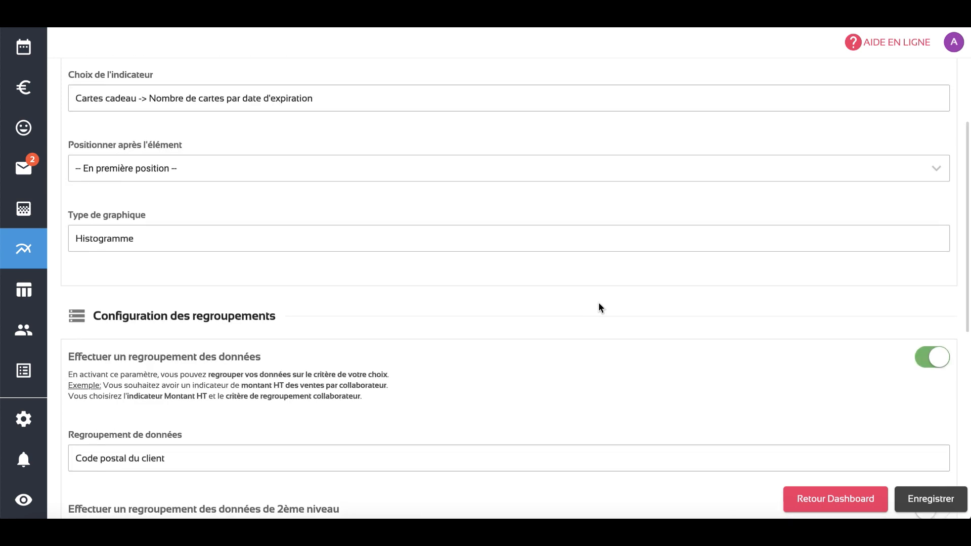
{"action": "left_click", "coordinate": [531, 240]}
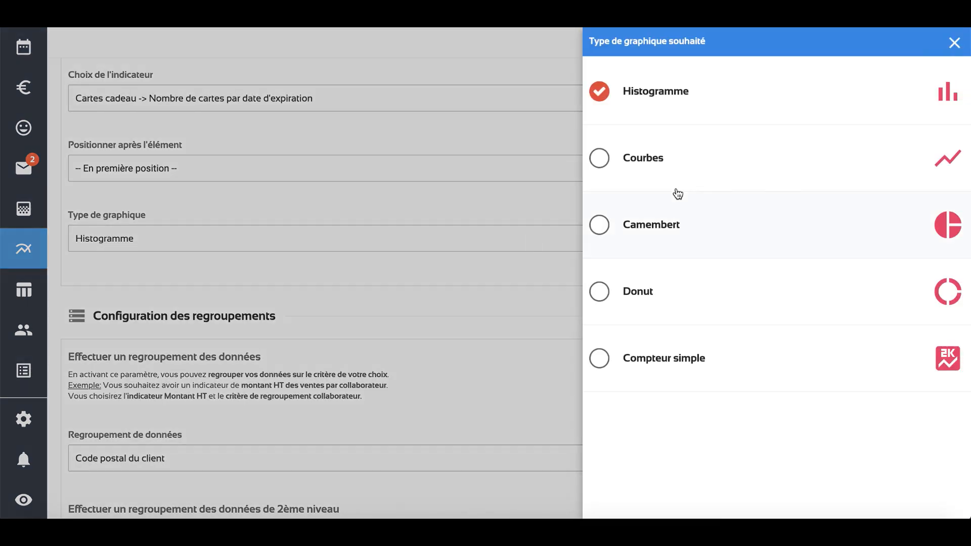
{"action": "left_click", "coordinate": [602, 231]}
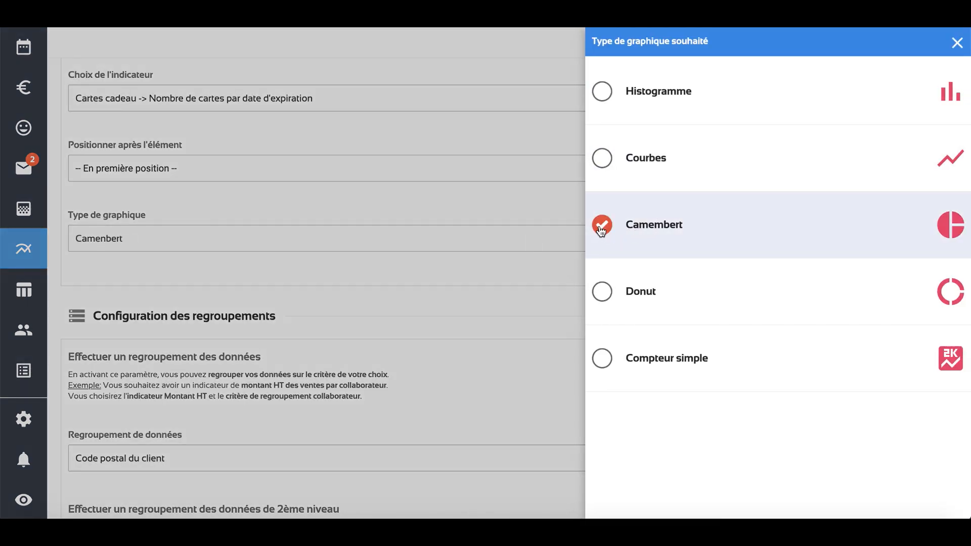
Preview the pie chart for Avril 2020 and inspect the share of gift cards per postal code.
{"action": "scroll", "coordinate": [566, 228], "scroll_direction": "up", "scroll_amount": 4}
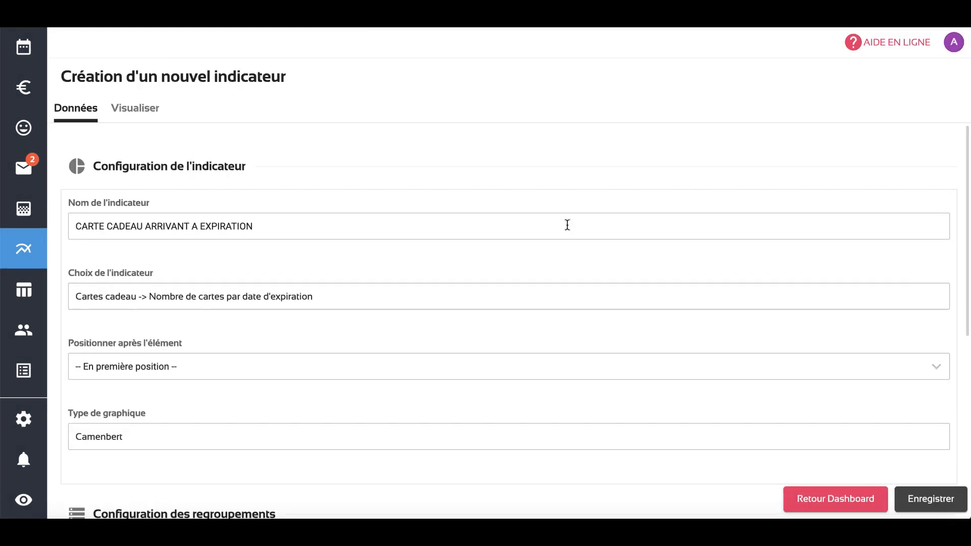
{"action": "left_click", "coordinate": [129, 109]}
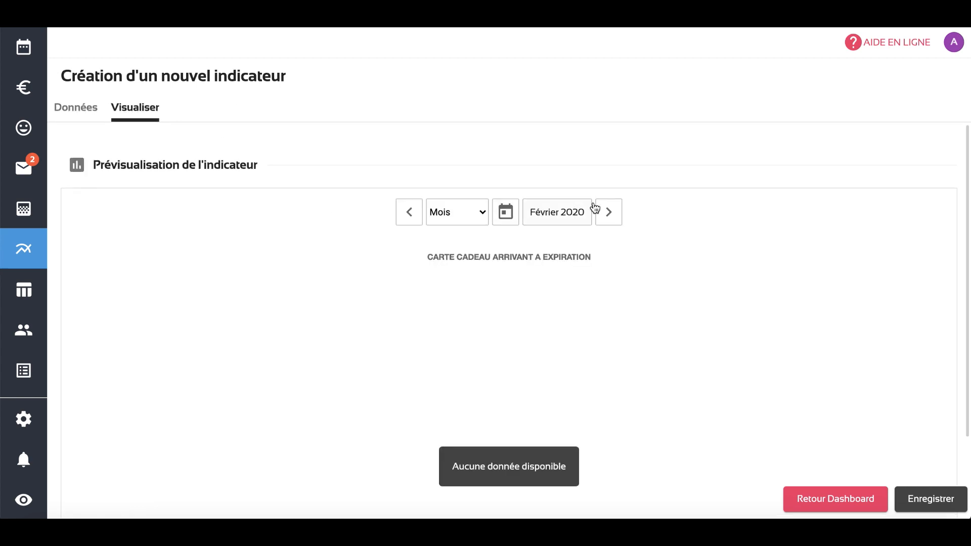
{"action": "left_click", "coordinate": [608, 213]}
{"action": "left_click", "coordinate": [606, 215]}
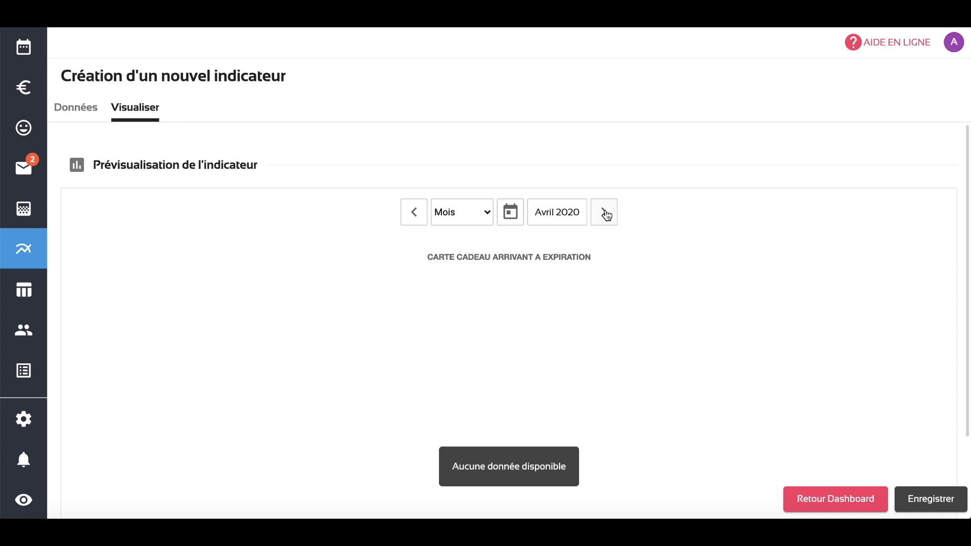
{"action": "scroll", "coordinate": [606, 215], "scroll_direction": "down", "scroll_amount": 3}
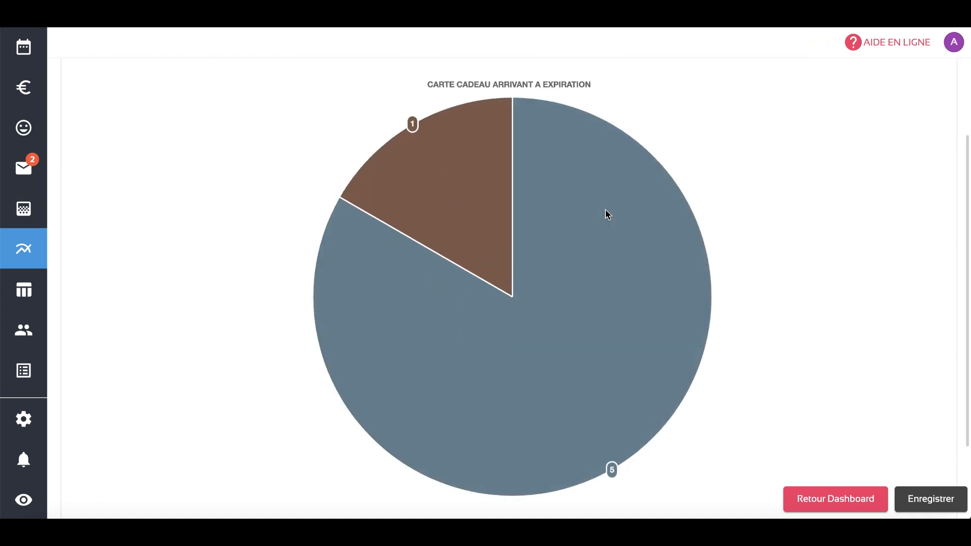
{"action": "mouse_move", "coordinate": [628, 262]}
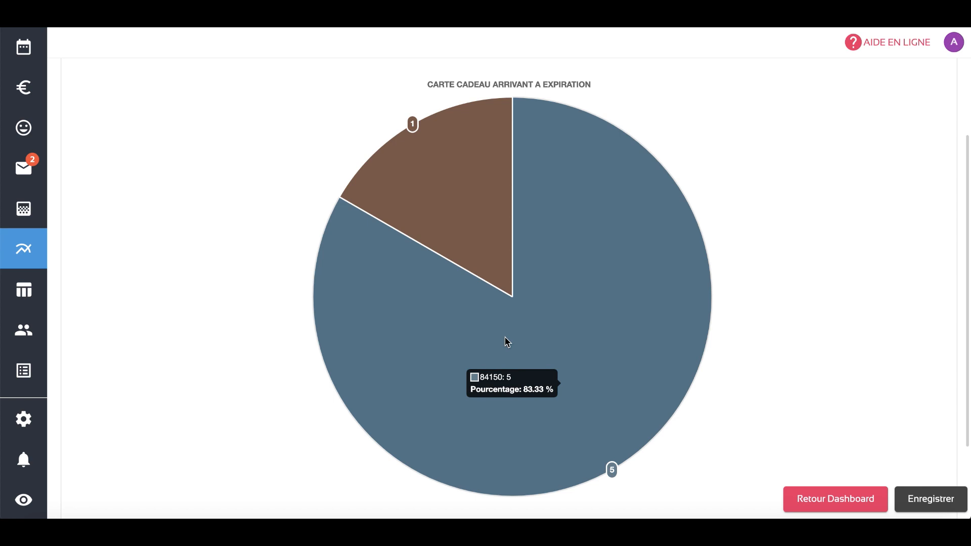
Save the new indicator and return to the statistics dashboard.
{"action": "left_click", "coordinate": [934, 506]}
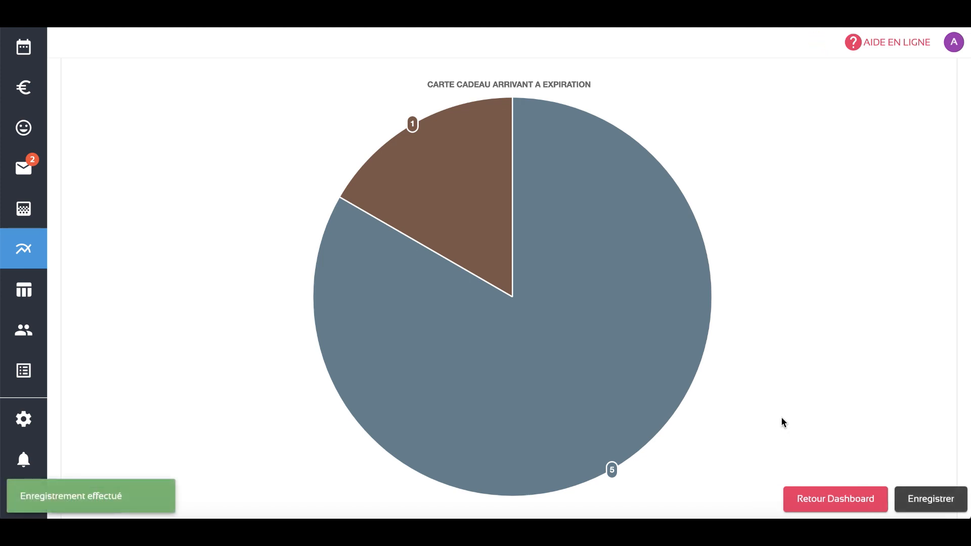
{"action": "left_click", "coordinate": [821, 500]}
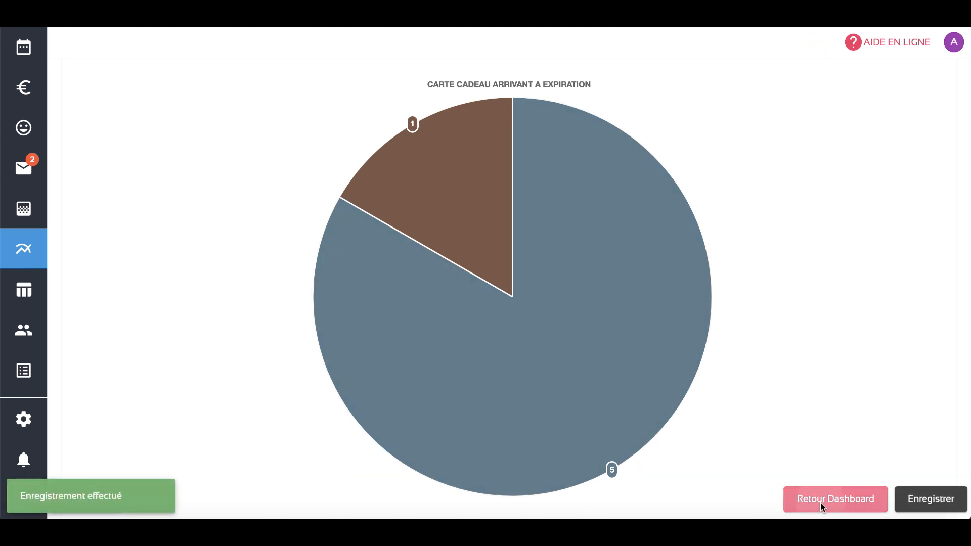
Find the CARTE CADEAU ARRIVANT A EXPIRATION indicator on the dashboard and view it for the period Avril 2020.
{"action": "scroll", "coordinate": [594, 334], "scroll_direction": "down", "scroll_amount": 5}
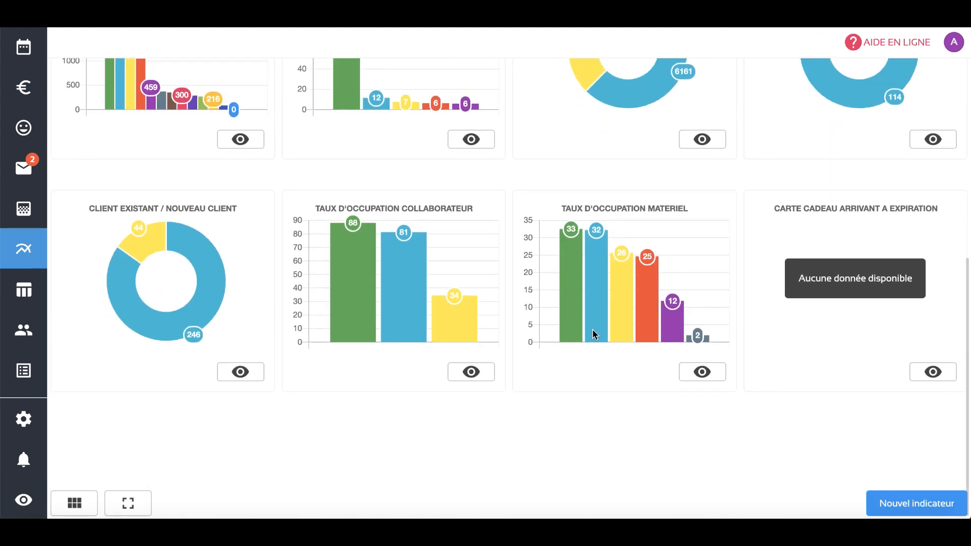
{"action": "scroll", "coordinate": [594, 334], "scroll_direction": "up", "scroll_amount": 4}
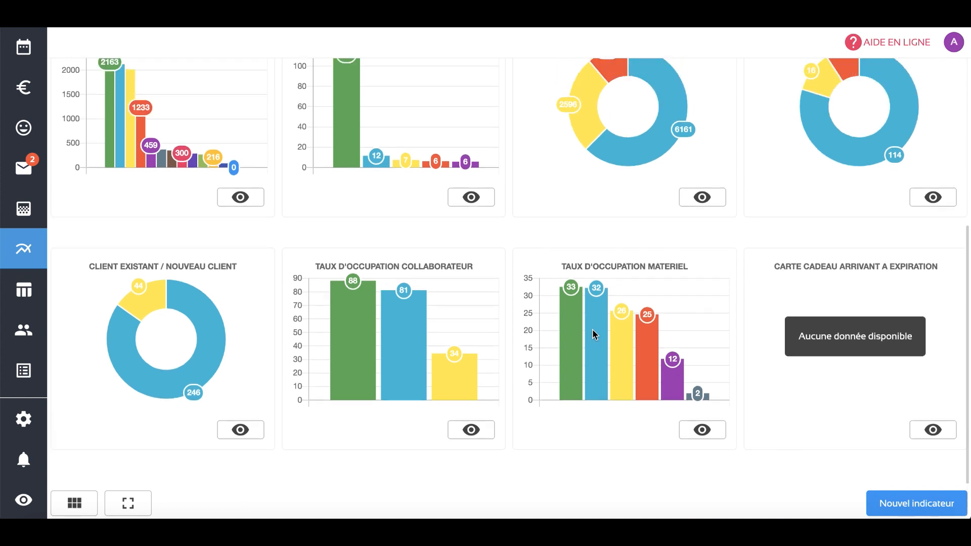
{"action": "scroll", "coordinate": [594, 334], "scroll_direction": "up", "scroll_amount": 5}
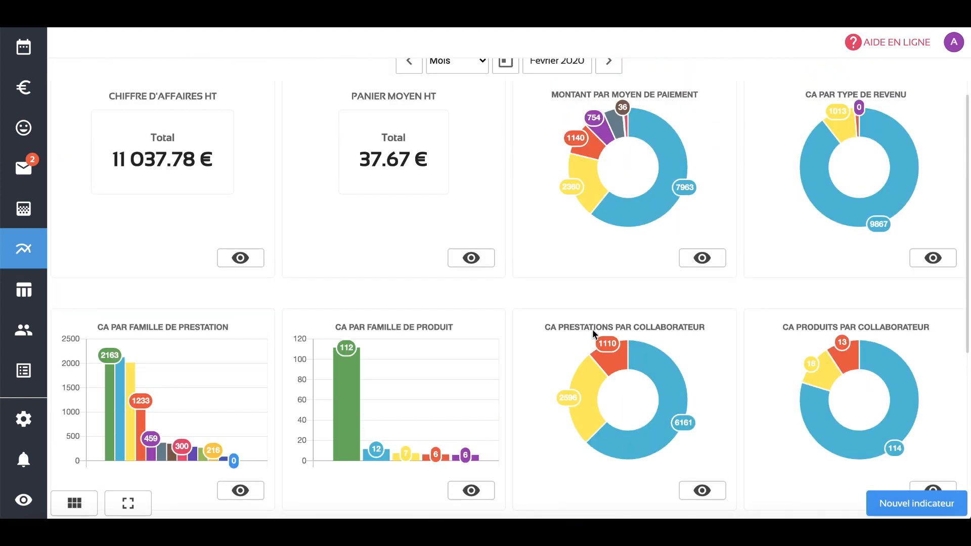
{"action": "left_click", "coordinate": [605, 90]}
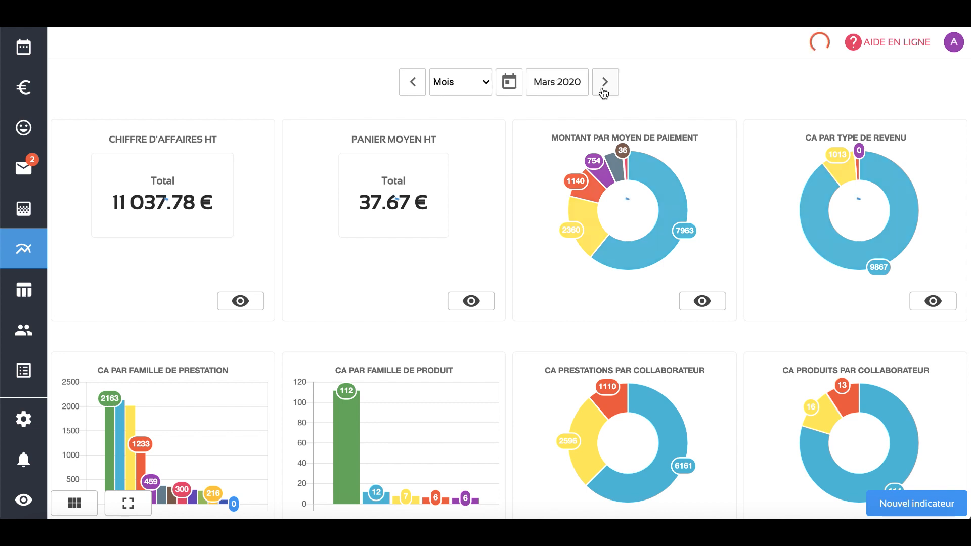
{"action": "left_click", "coordinate": [604, 89]}
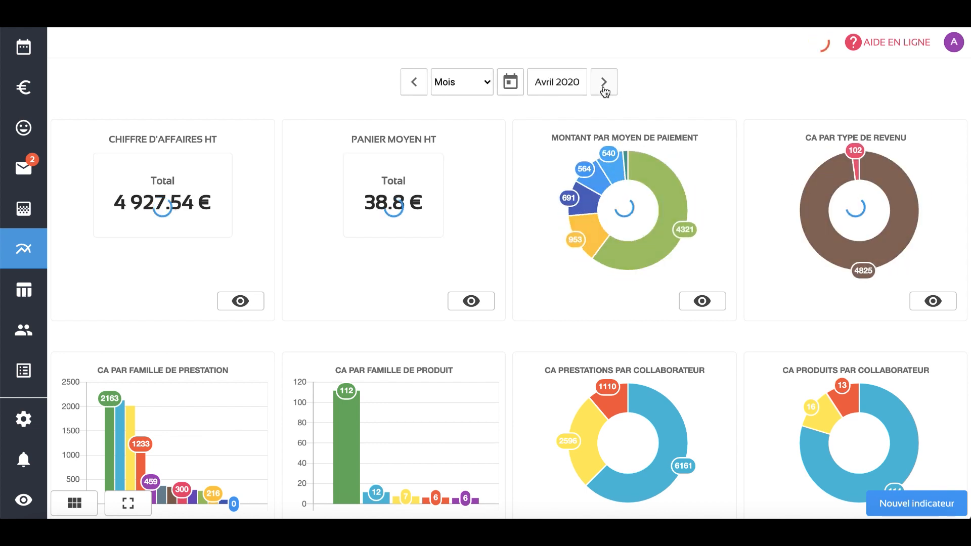
{"action": "scroll", "coordinate": [670, 229], "scroll_direction": "down", "scroll_amount": 9}
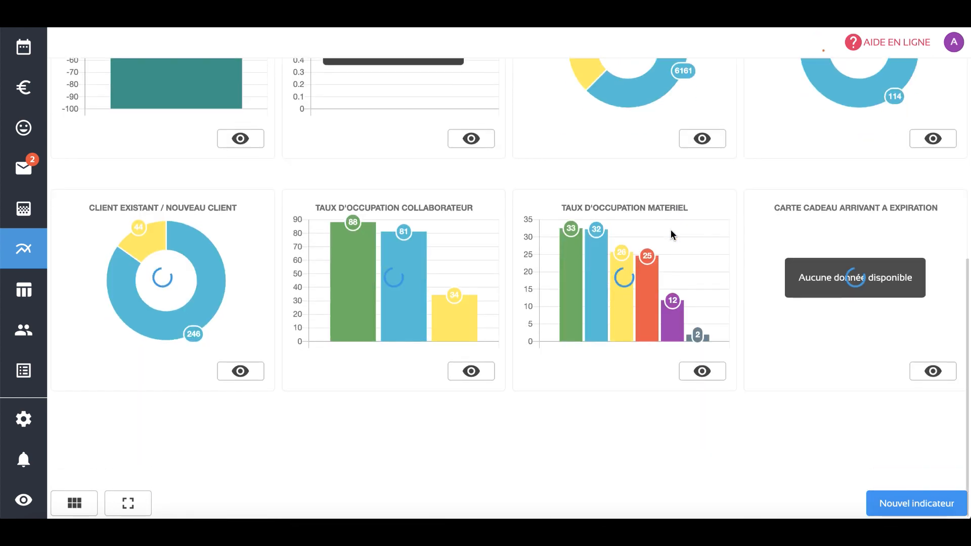